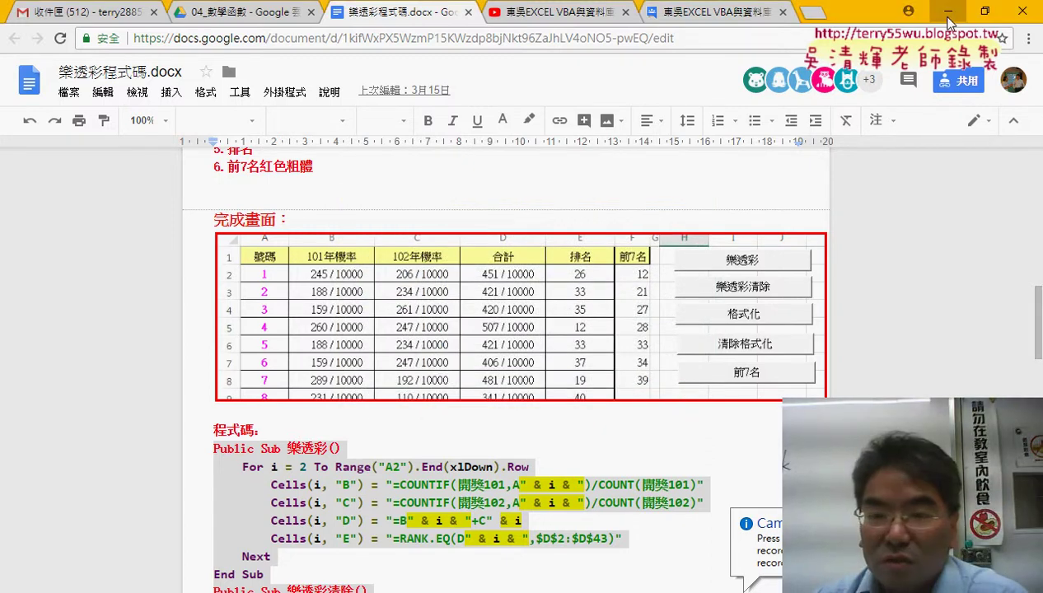
# Step: Minimize the Chrome window with the Google Docs reference to reveal the Excel workbook
pyautogui.click(947, 16)
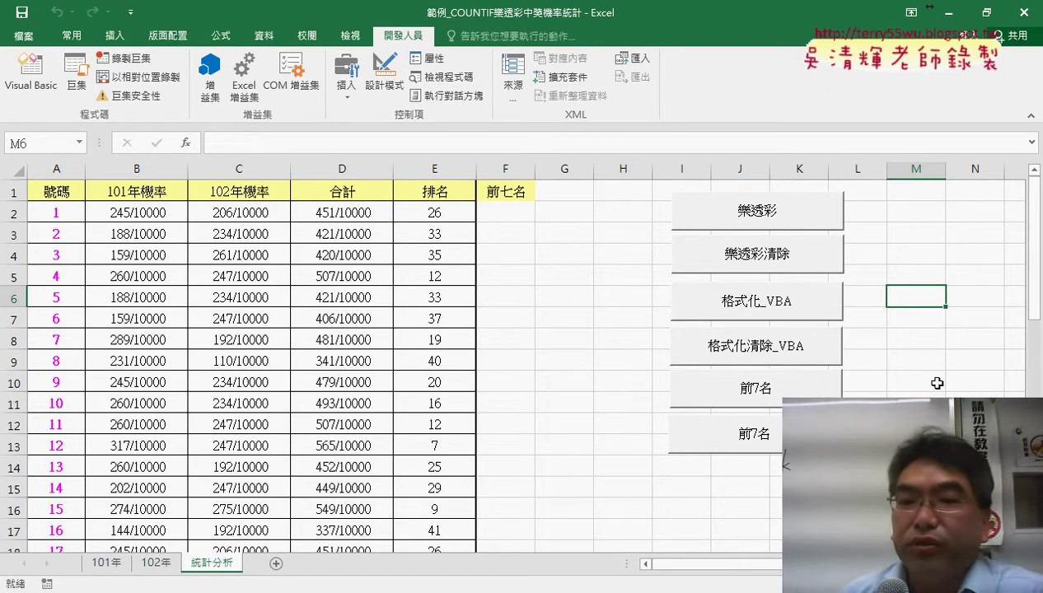
# Step: Clear columns B–E with 樂透彩清除, then rerun 樂透彩 to refill probabilities, totals and ranks
pyautogui.click(788, 264)
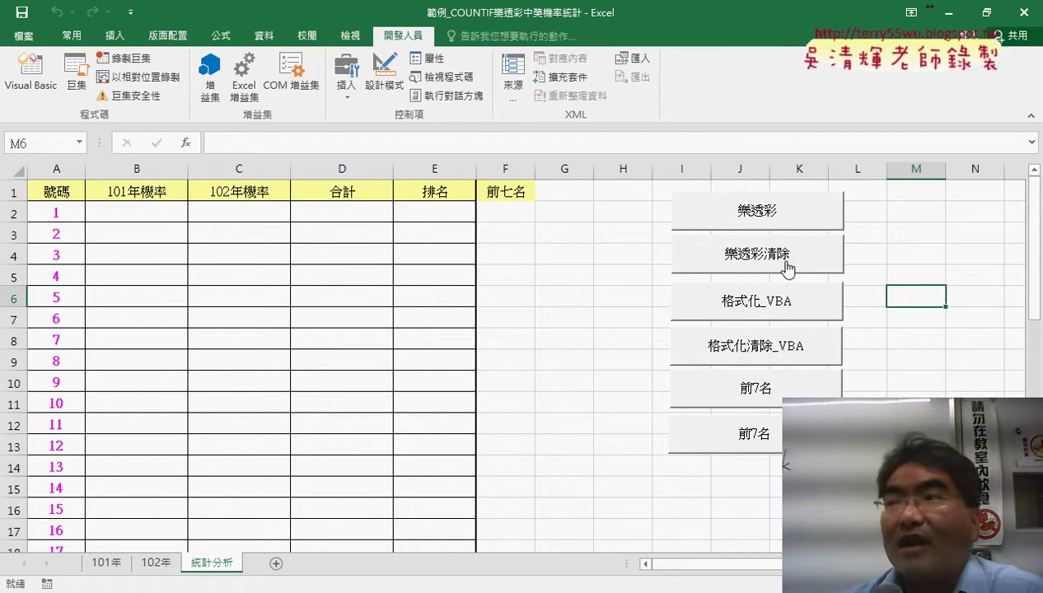
pyautogui.click(763, 213)
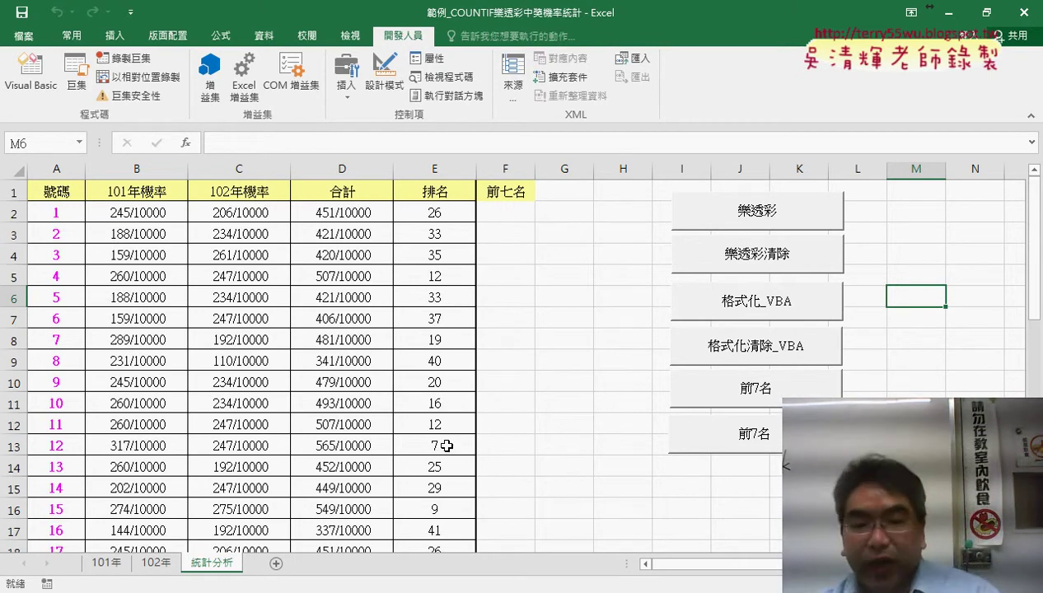
pyautogui.scroll(-1, 446, 446)
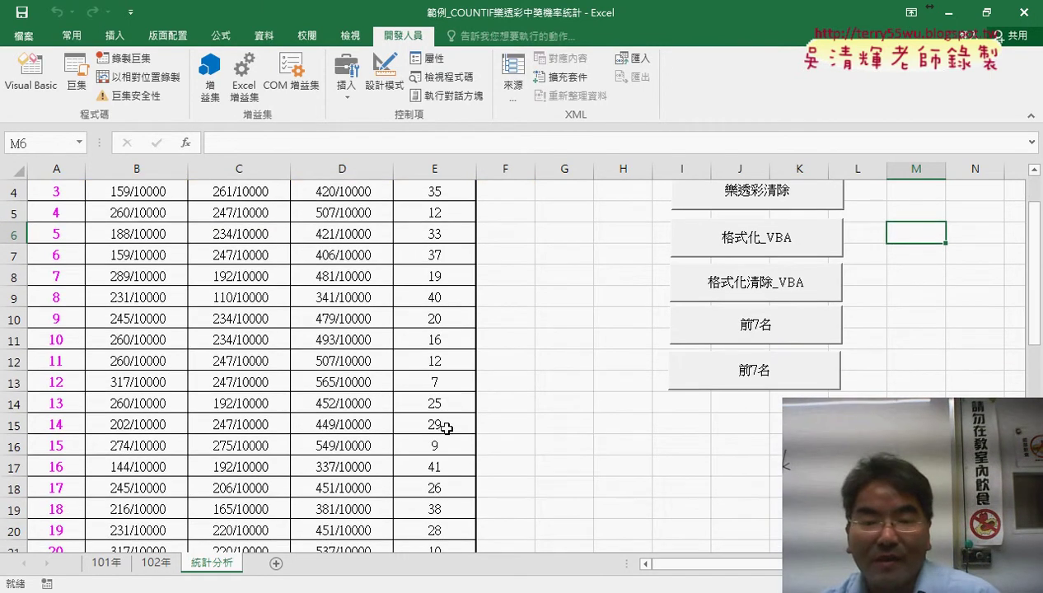
pyautogui.click(443, 383)
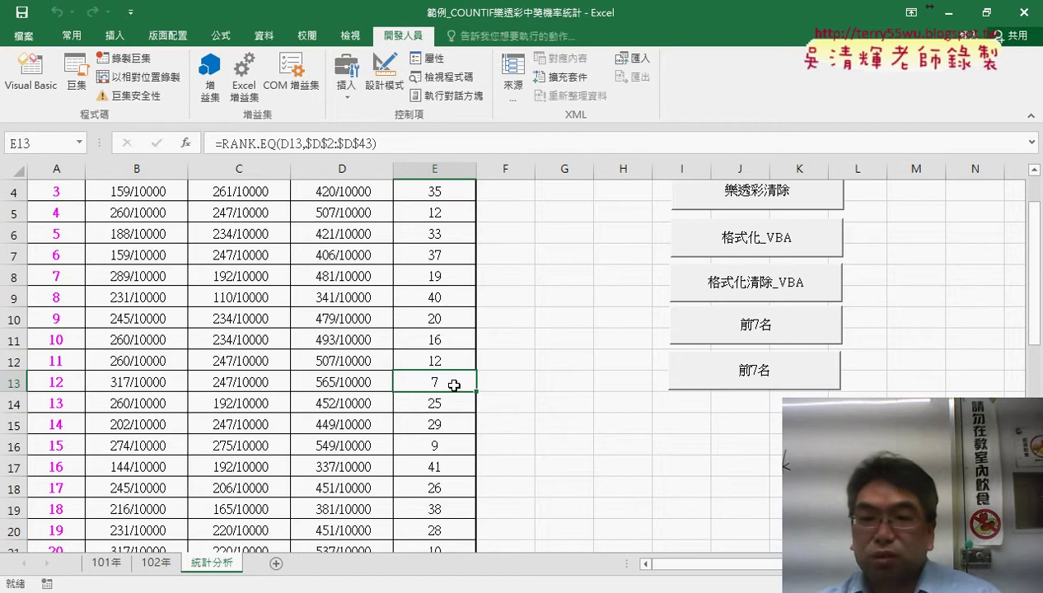
pyautogui.click(65, 385)
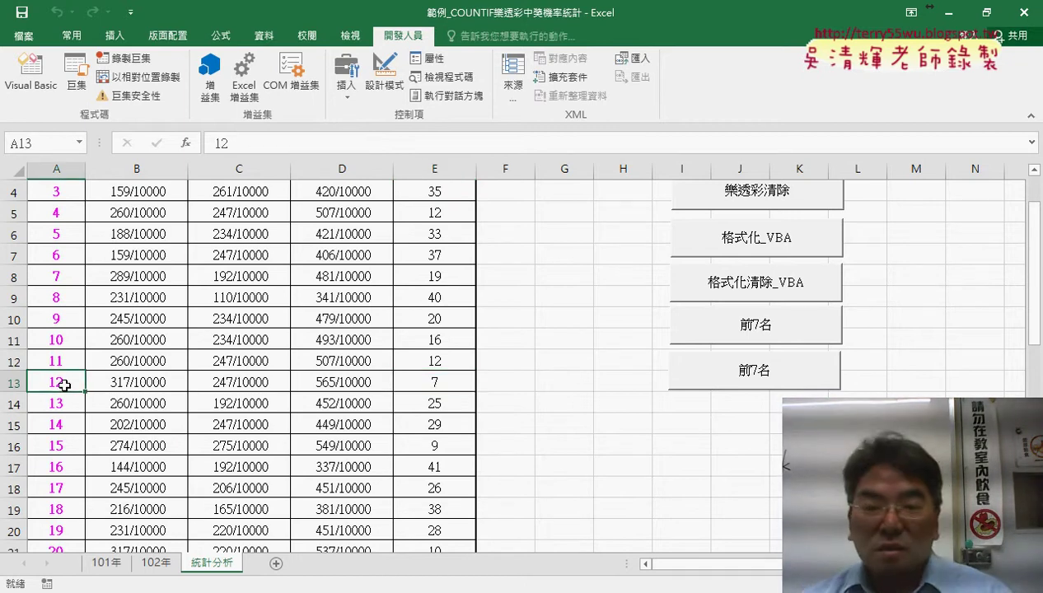
pyautogui.click(430, 378)
pyautogui.scroll(-1, 454, 381)
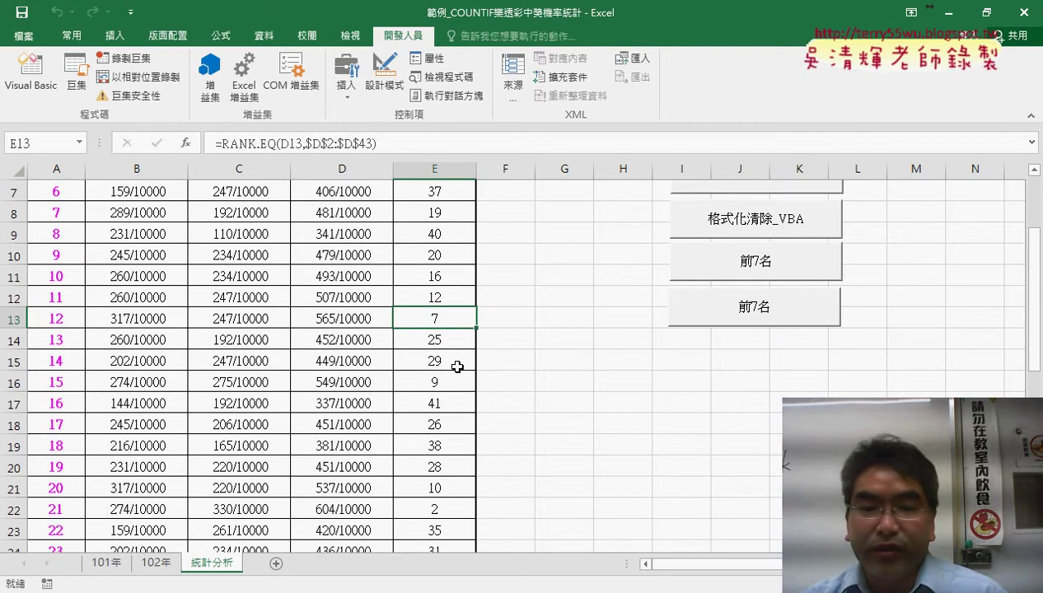
pyautogui.click(49, 318)
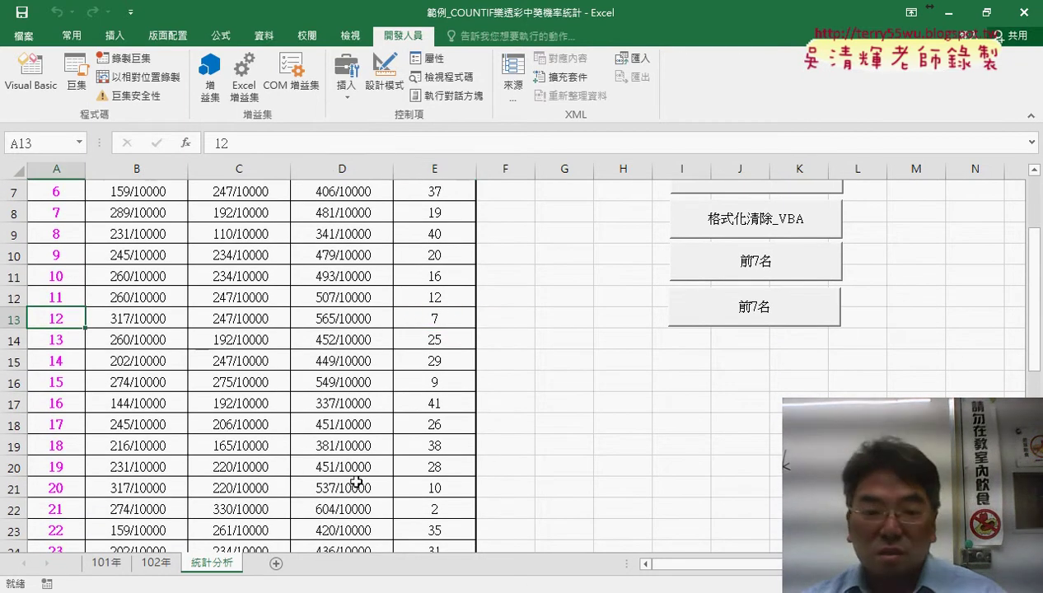
pyautogui.scroll(-2, 356, 482)
pyautogui.click(438, 508)
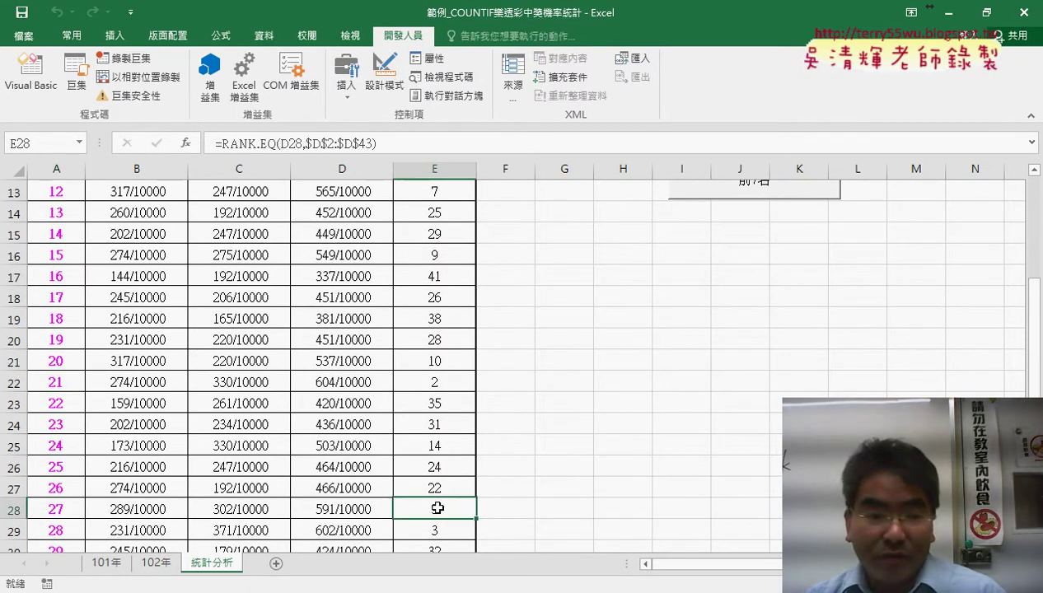
pyautogui.click(48, 510)
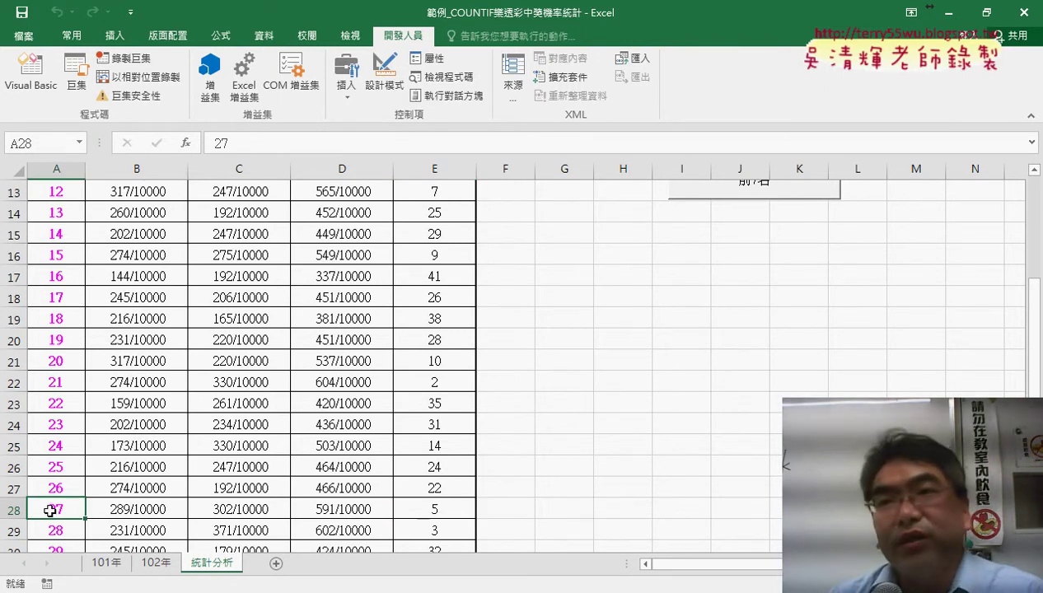
pyautogui.scroll(2, 49, 511)
pyautogui.scroll(2, 50, 511)
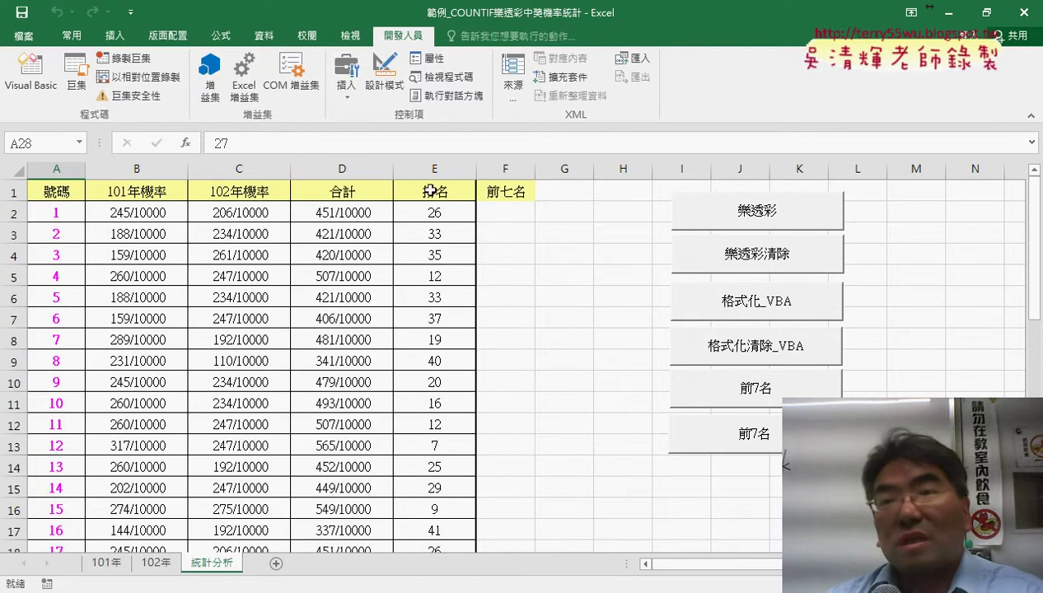
pyautogui.click(772, 310)
pyautogui.scroll(-2, 453, 350)
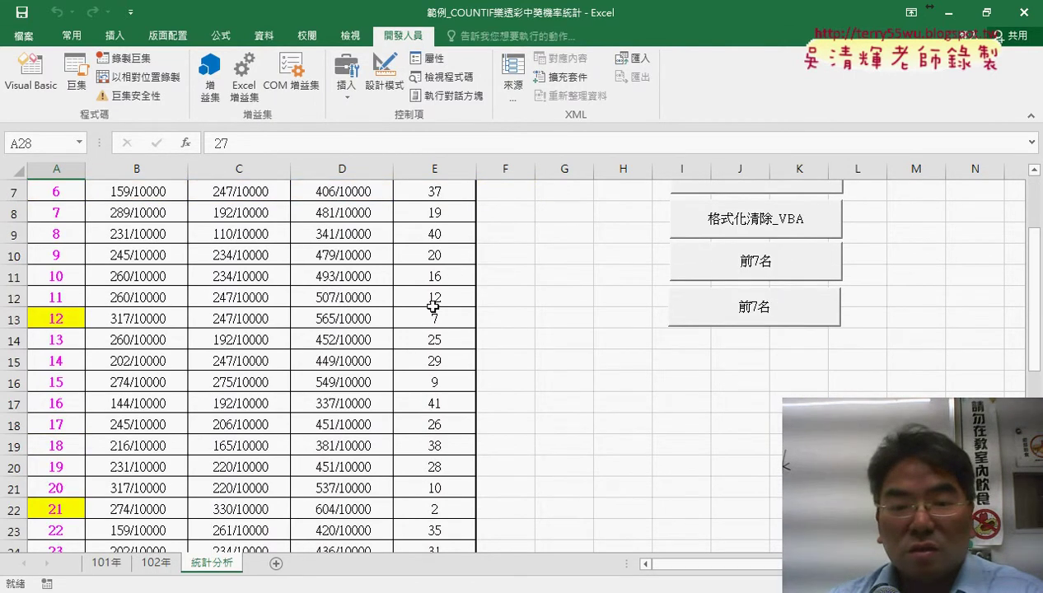
pyautogui.click(435, 319)
pyautogui.scroll(-2, 441, 346)
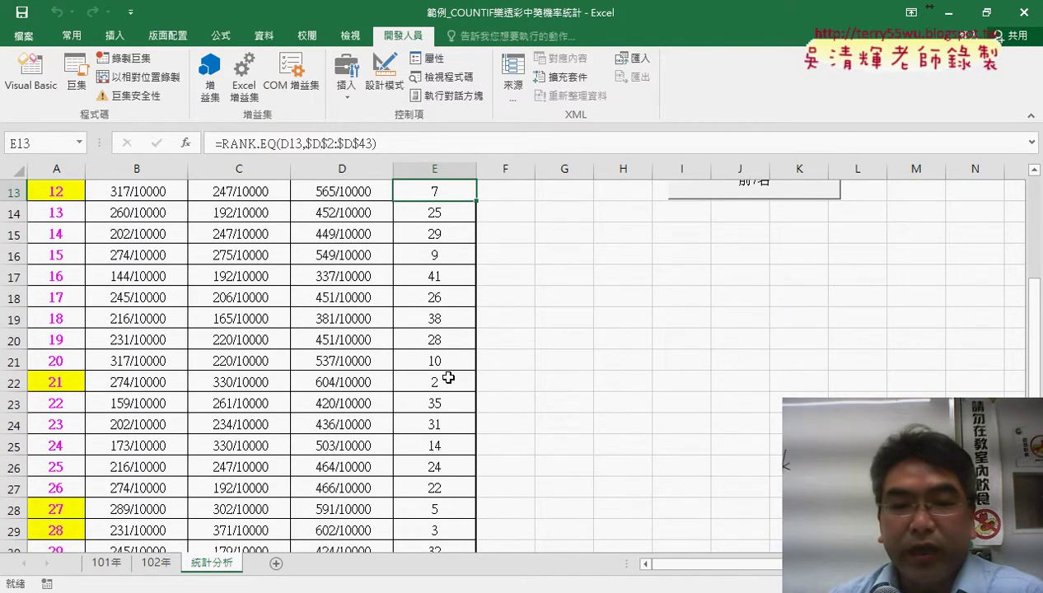
pyautogui.click(441, 168)
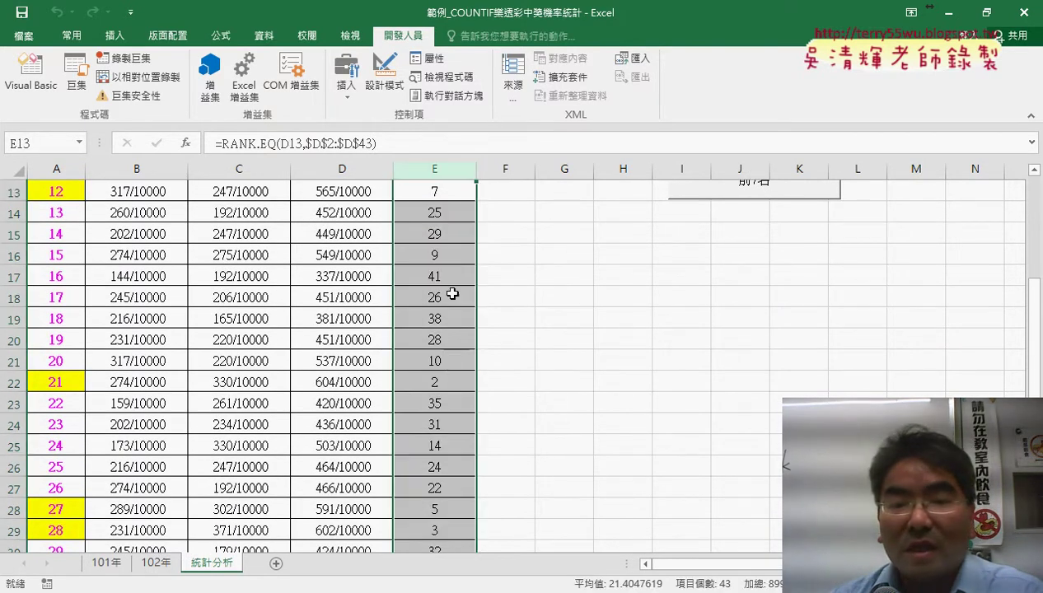
pyautogui.click(447, 382)
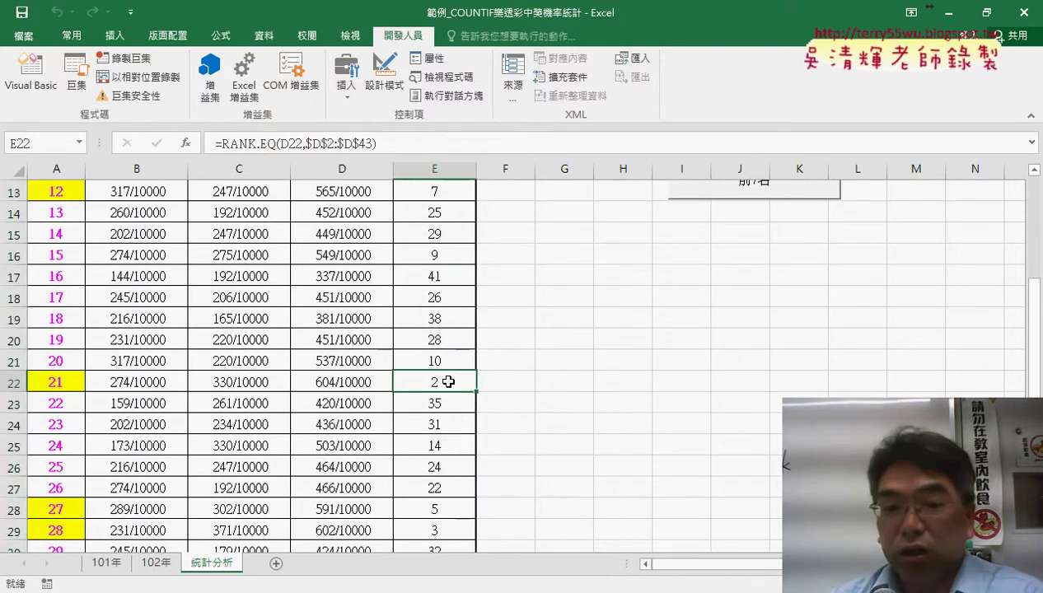
pyautogui.click(50, 378)
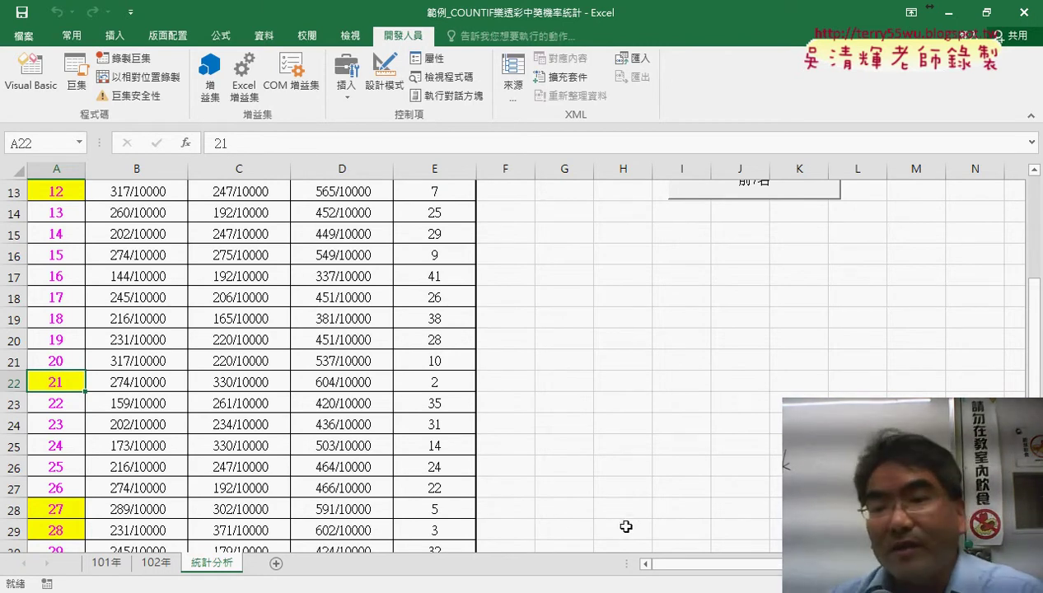
pyautogui.scroll(3, 624, 523)
pyautogui.scroll(1, 676, 508)
pyautogui.click(775, 356)
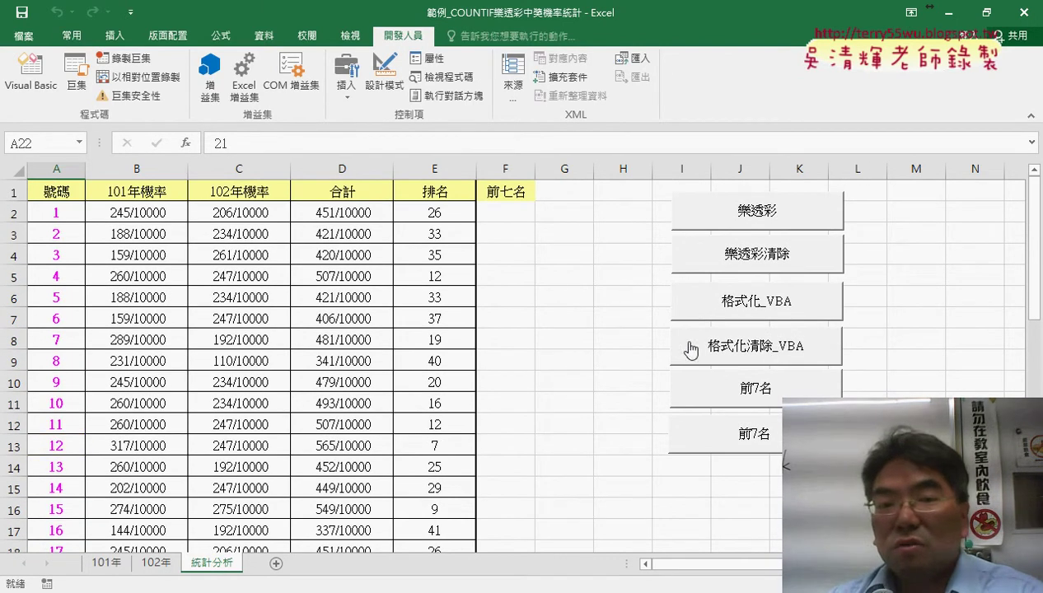
# Step: Preview each New Rule type through 'Use a formula', then cancel without creating a rule
pyautogui.click(78, 38)
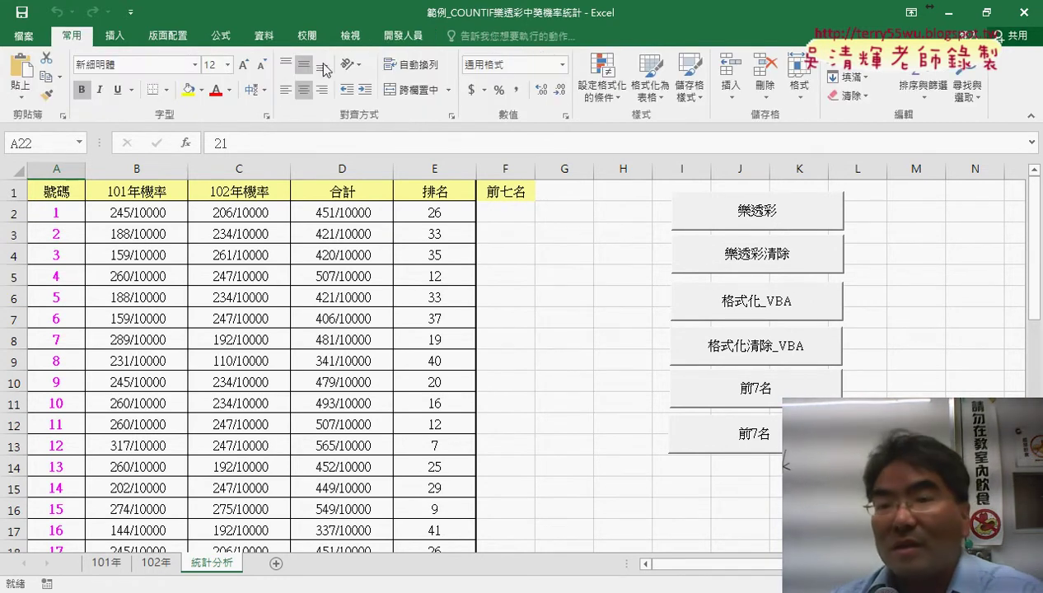
pyautogui.click(601, 97)
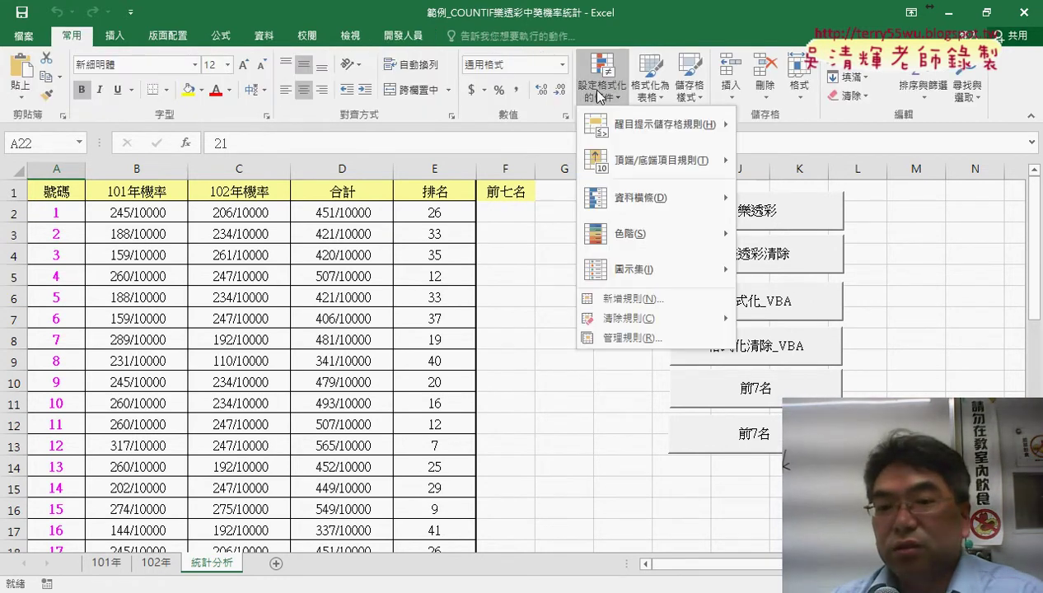
pyautogui.click(627, 301)
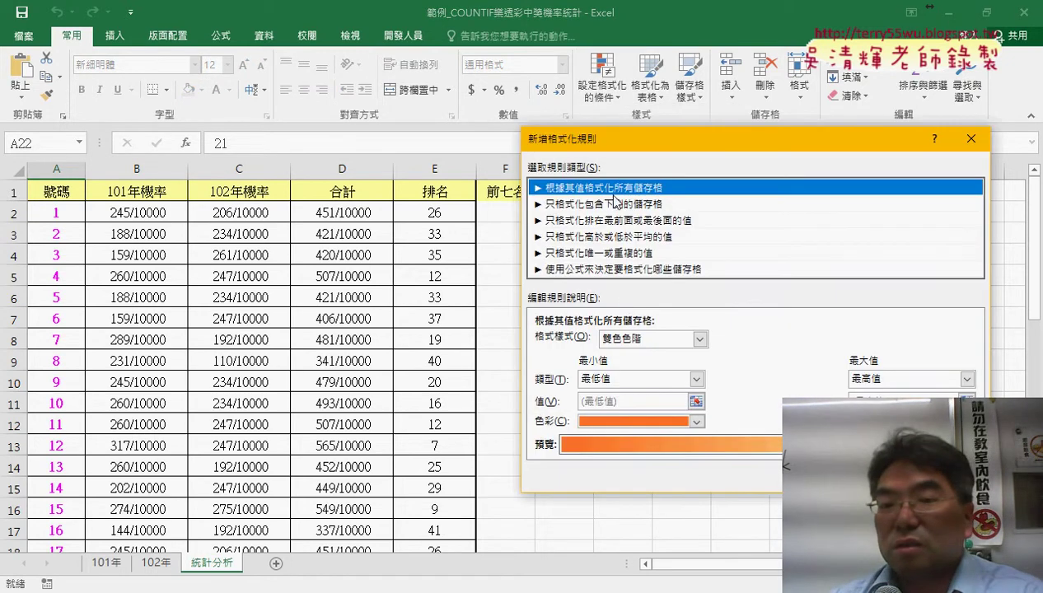
pyautogui.click(606, 204)
pyautogui.click(600, 221)
pyautogui.click(600, 238)
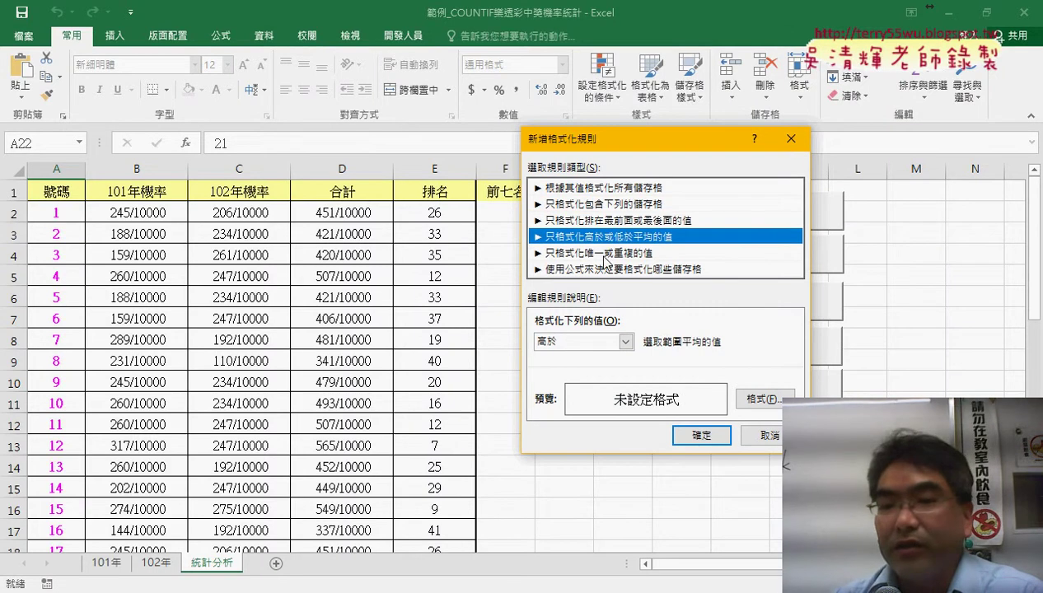
pyautogui.click(600, 253)
pyautogui.click(579, 270)
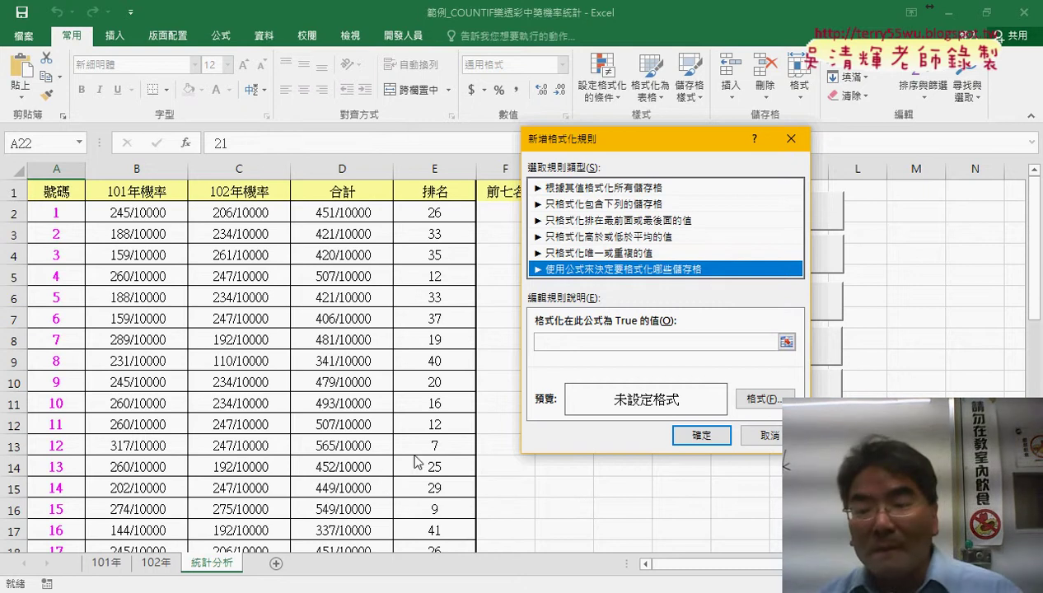
pyautogui.click(762, 435)
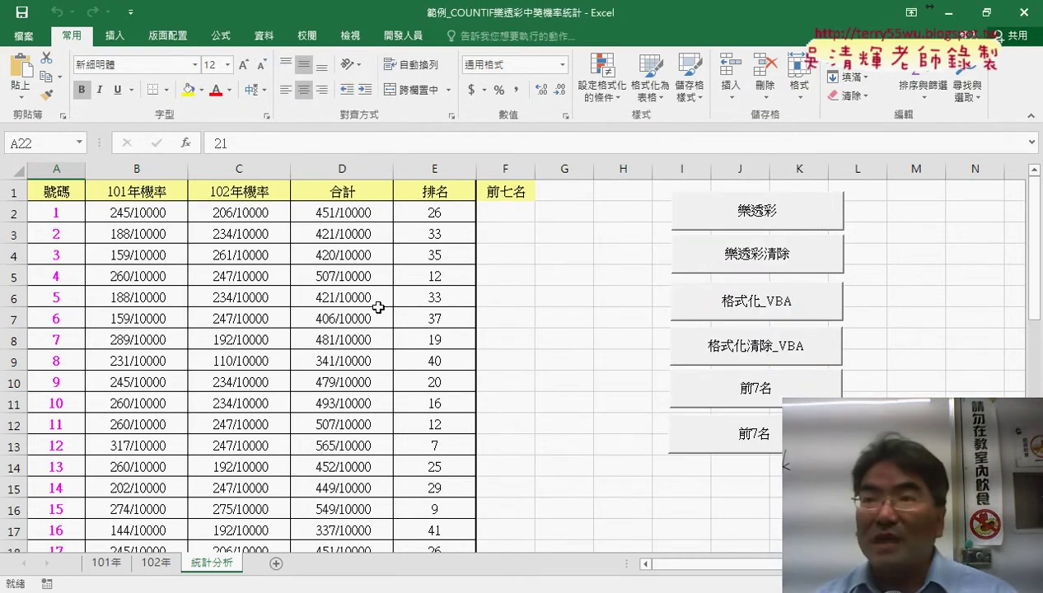
pyautogui.click(16, 213)
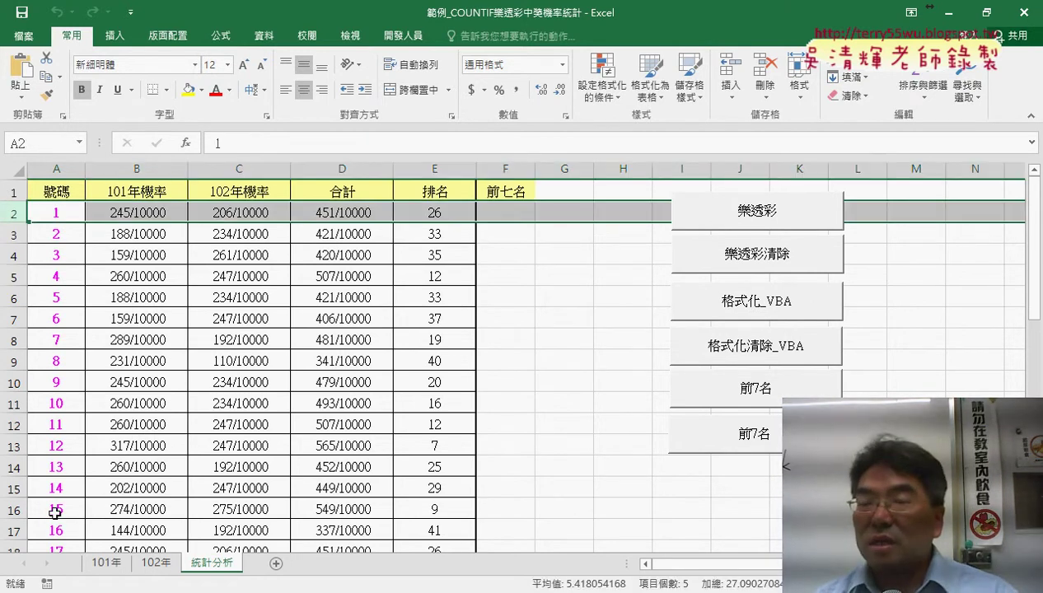
pyautogui.click(435, 169)
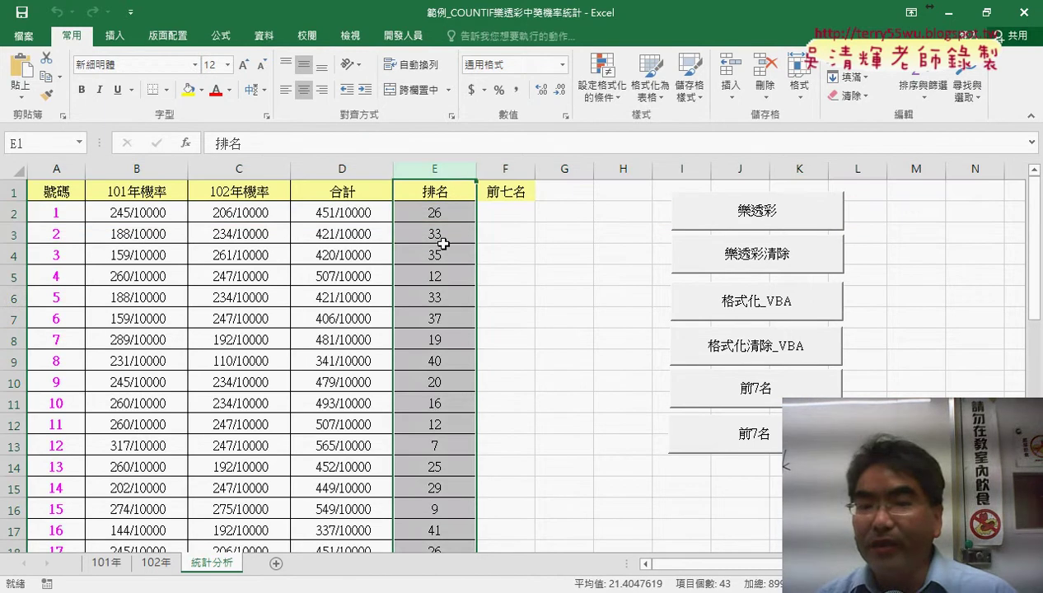
pyautogui.click(433, 357)
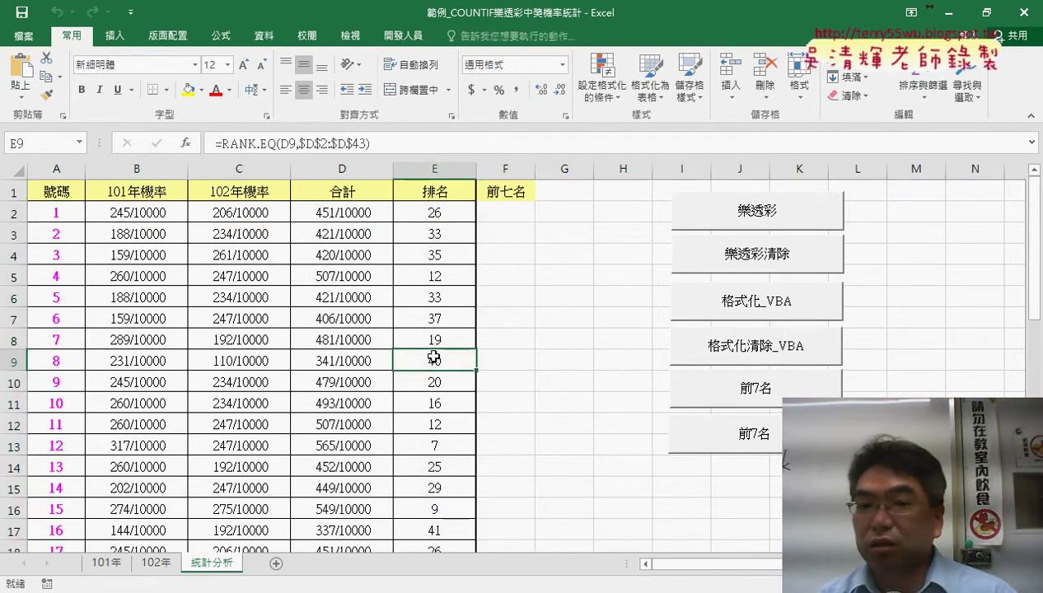
pyautogui.click(74, 356)
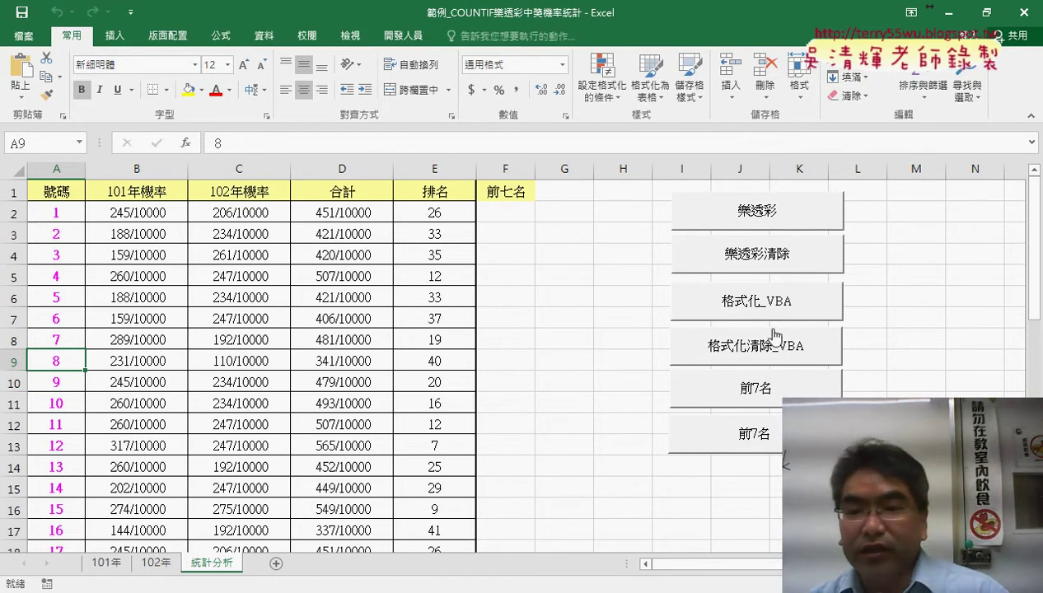
# Step: Run 格式化_VBA and review the yellow top-7 numbers 12, 21, 27, 28, 33, 34, 39
pyautogui.click(758, 310)
pyautogui.scroll(-2, 400, 443)
pyautogui.scroll(-1, 402, 443)
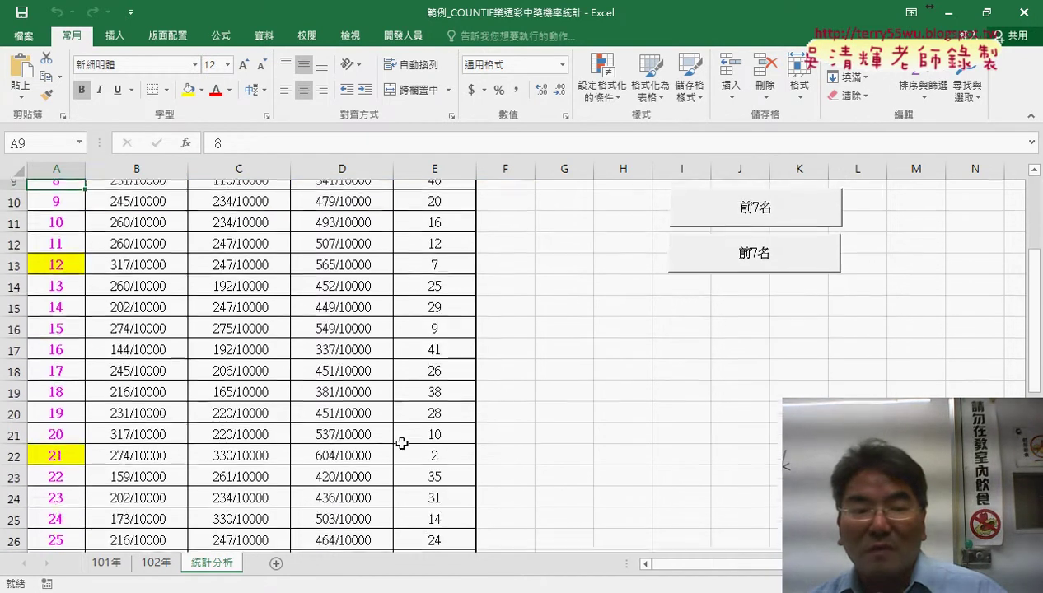
pyautogui.scroll(-1, 59, 457)
pyautogui.scroll(-2, 124, 482)
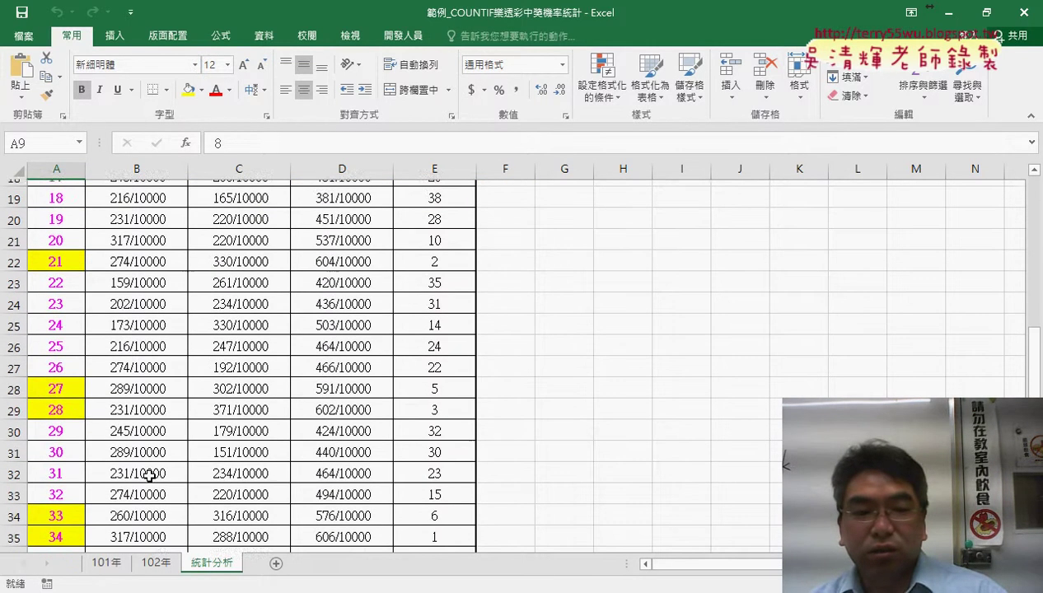
pyautogui.scroll(3, 383, 464)
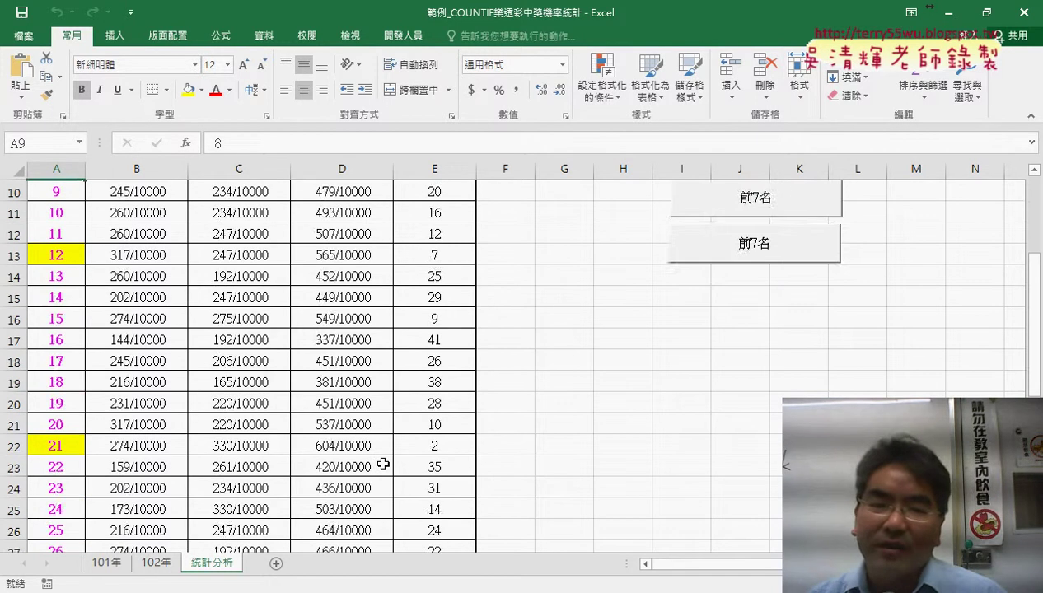
pyautogui.scroll(2, 383, 465)
pyautogui.scroll(-6, 445, 400)
pyautogui.scroll(-3, 442, 400)
pyautogui.scroll(-1, 188, 389)
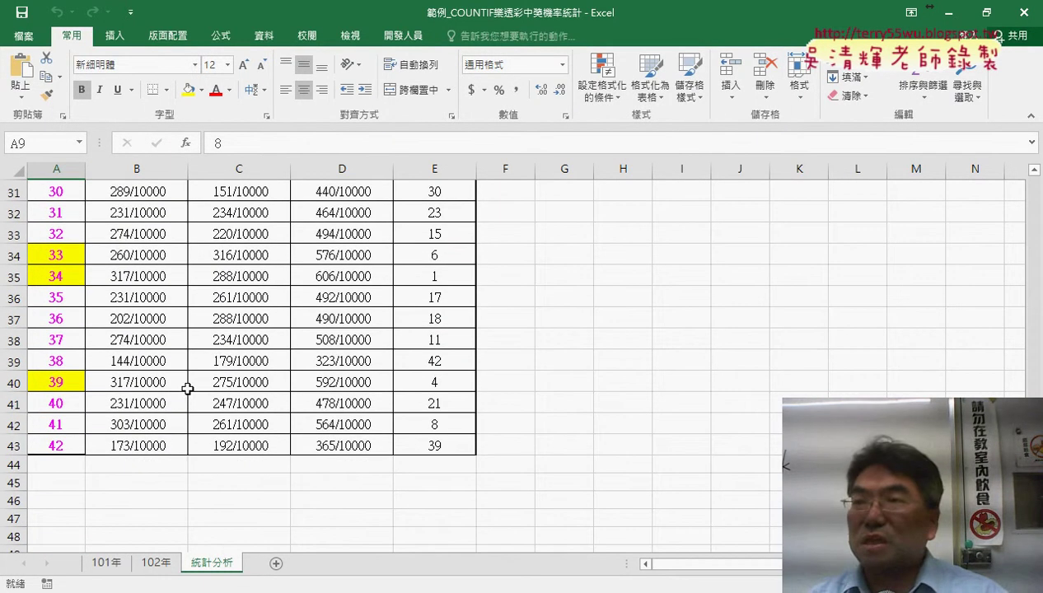
pyautogui.scroll(2, 312, 391)
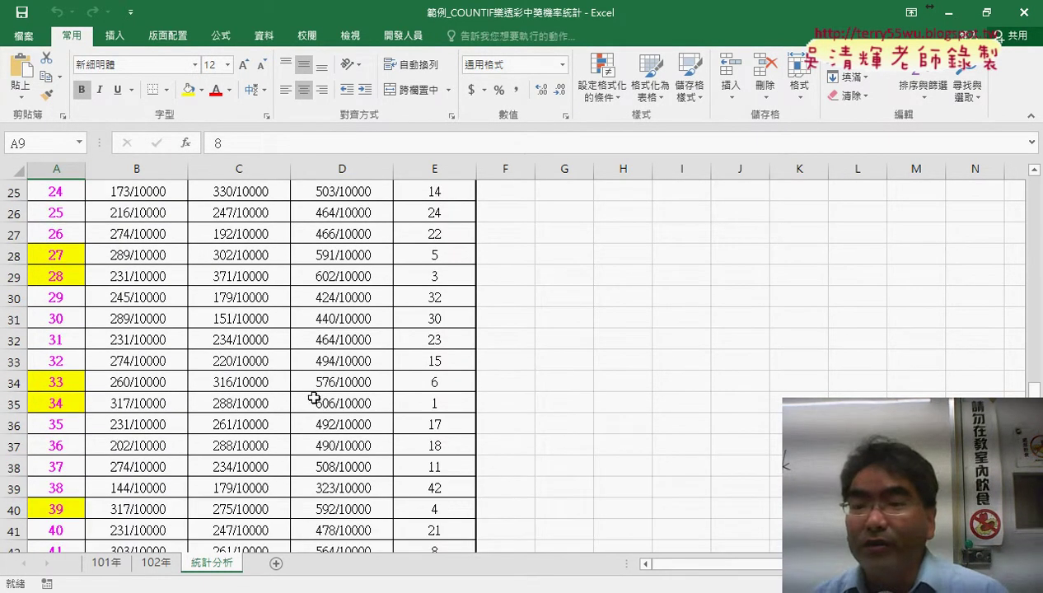
pyautogui.scroll(5, 344, 409)
pyautogui.scroll(3, 351, 417)
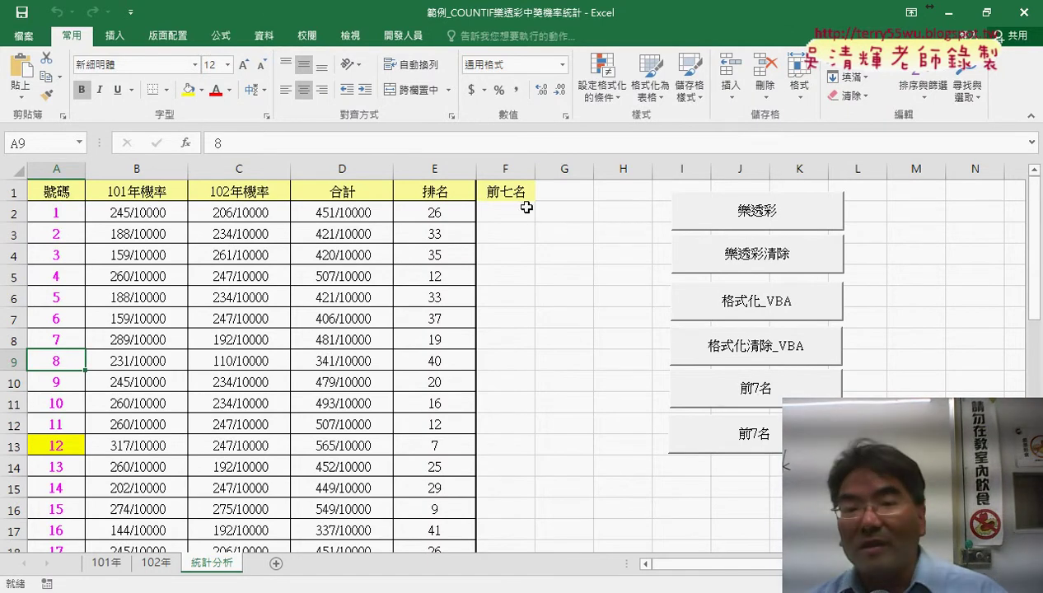
pyautogui.click(497, 190)
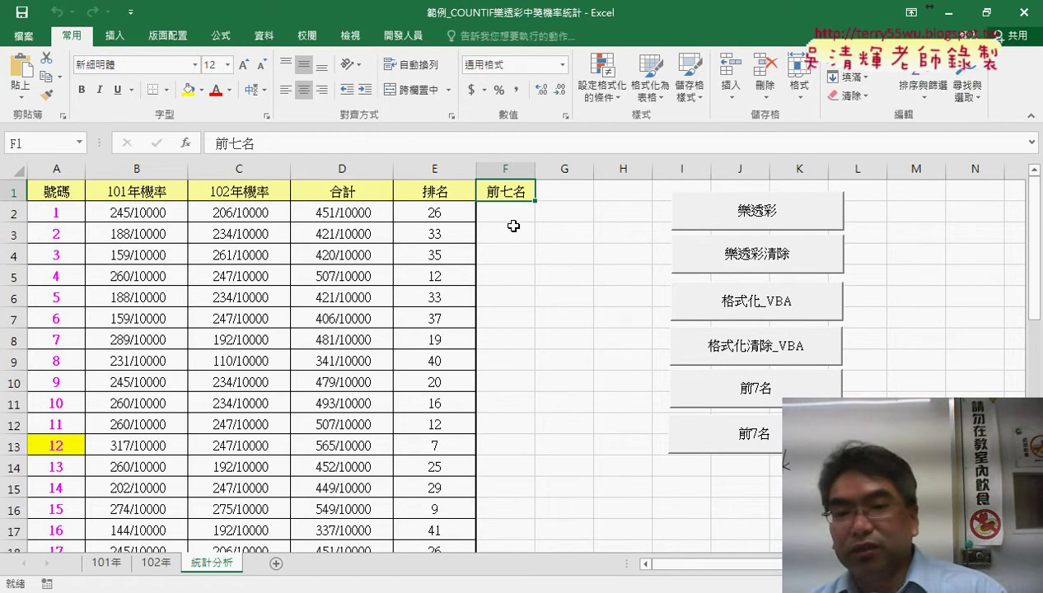
pyautogui.moveTo(504, 215); pyautogui.dragTo(516, 367)
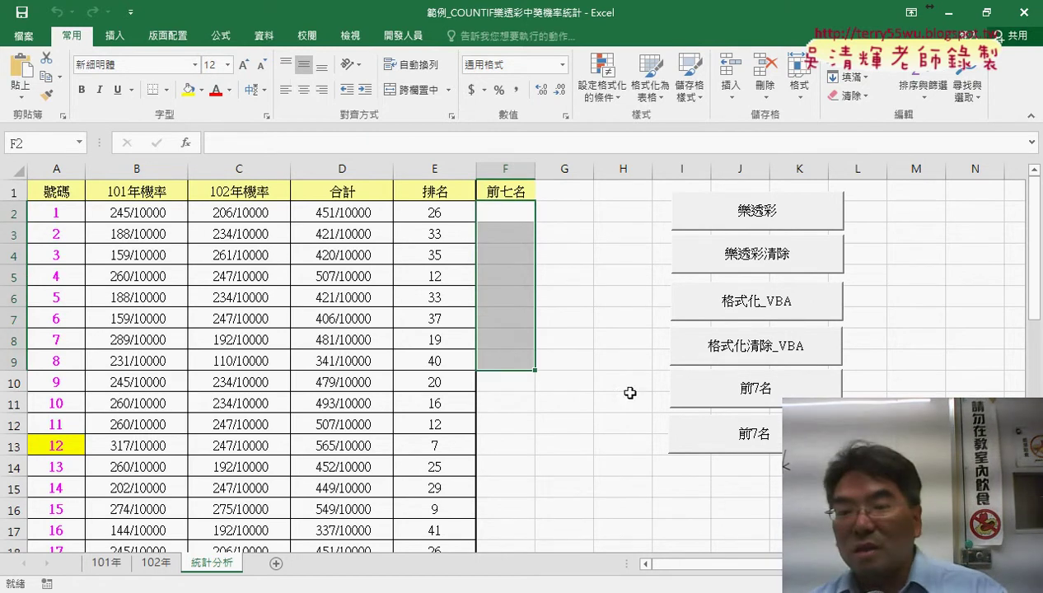
pyautogui.click(743, 400)
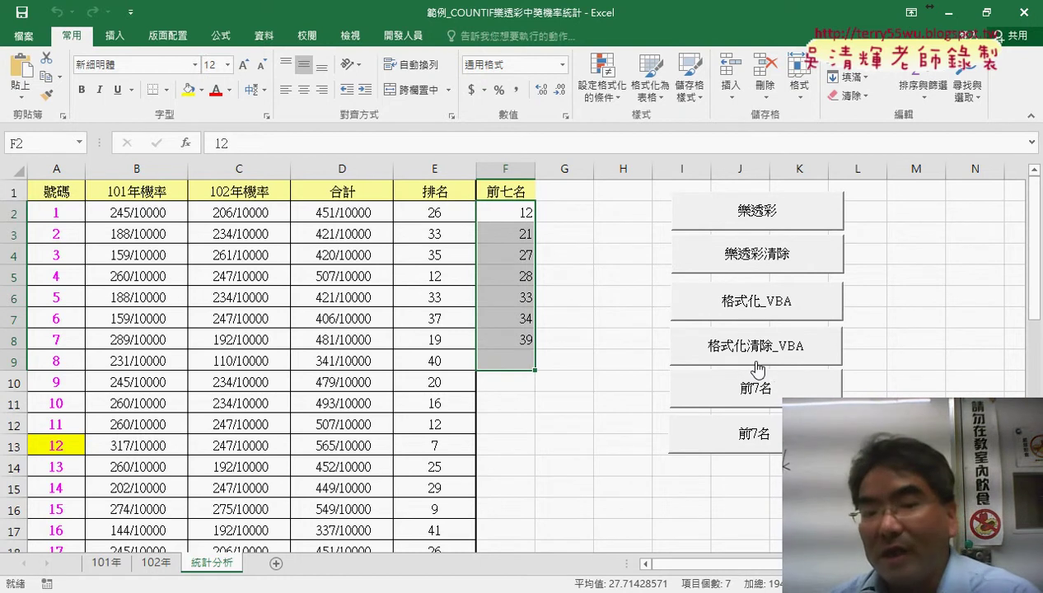
pyautogui.moveTo(441, 212); pyautogui.dragTo(439, 446)
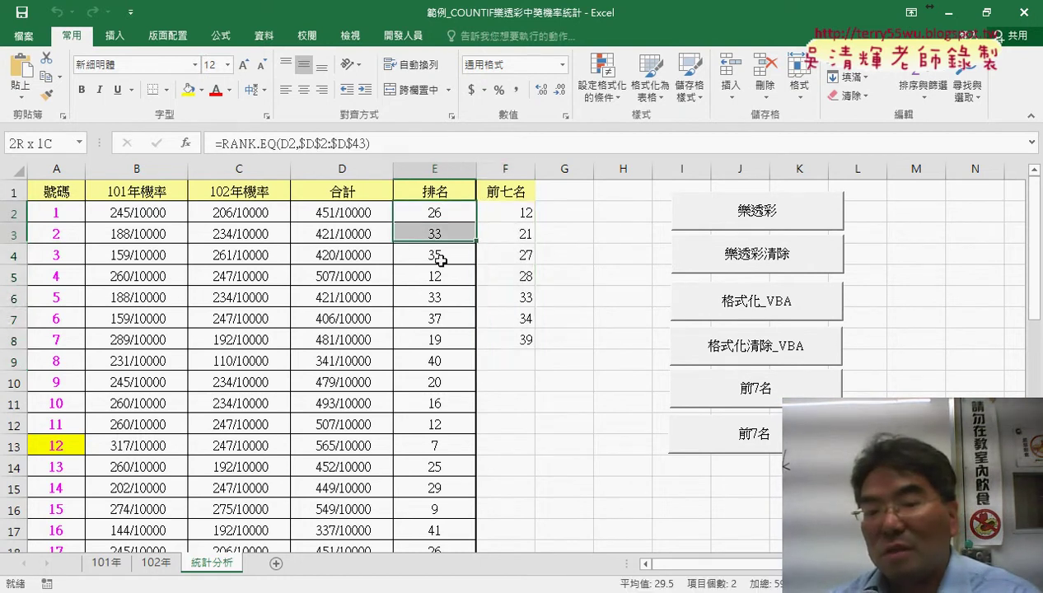
pyautogui.click(439, 446)
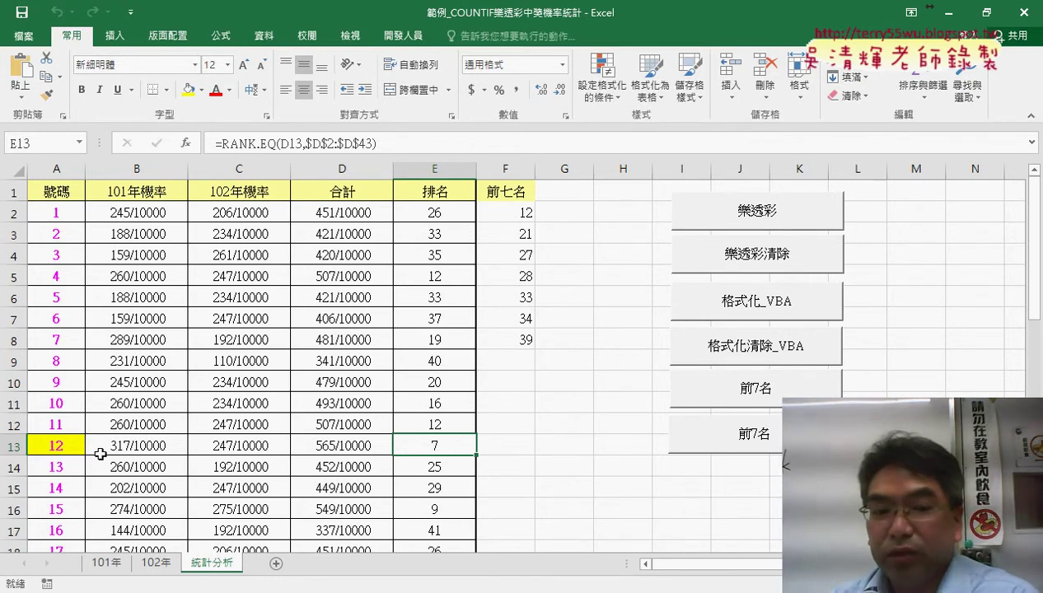
pyautogui.click(70, 448)
pyautogui.click(528, 213)
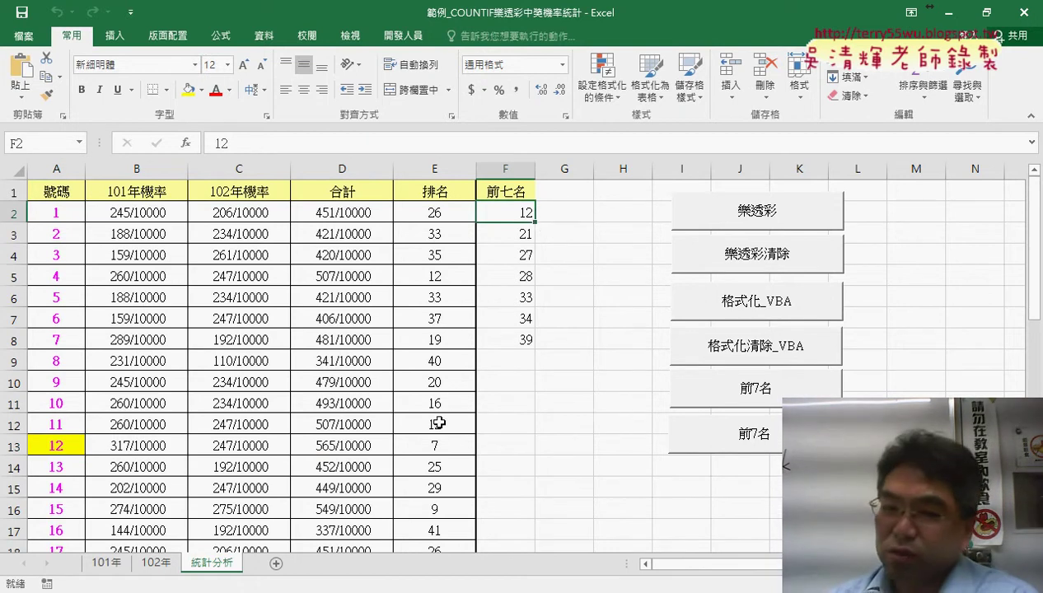
pyautogui.click(62, 445)
pyautogui.click(511, 214)
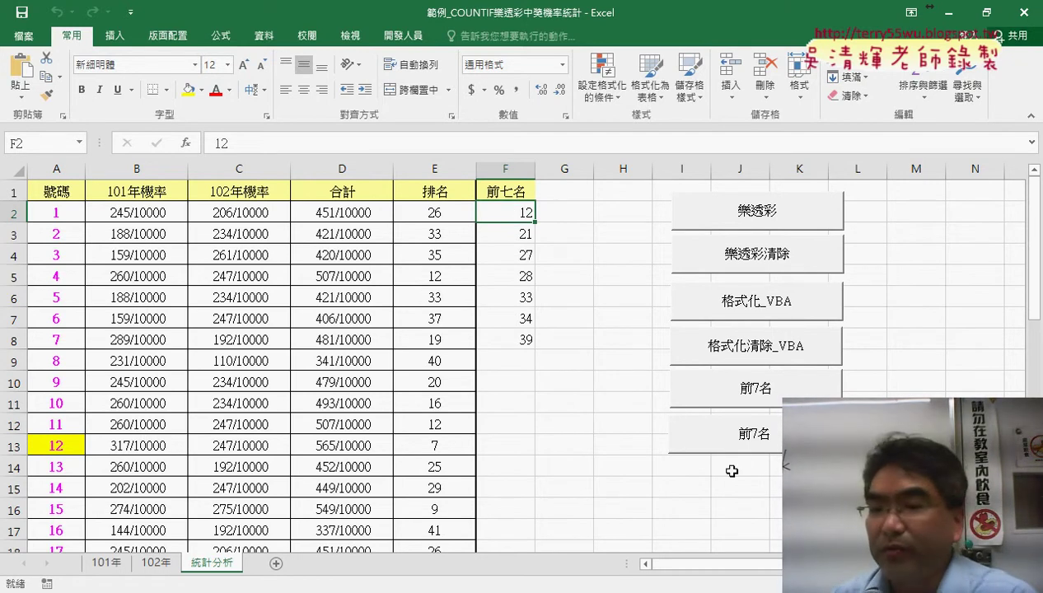
pyautogui.click(744, 445)
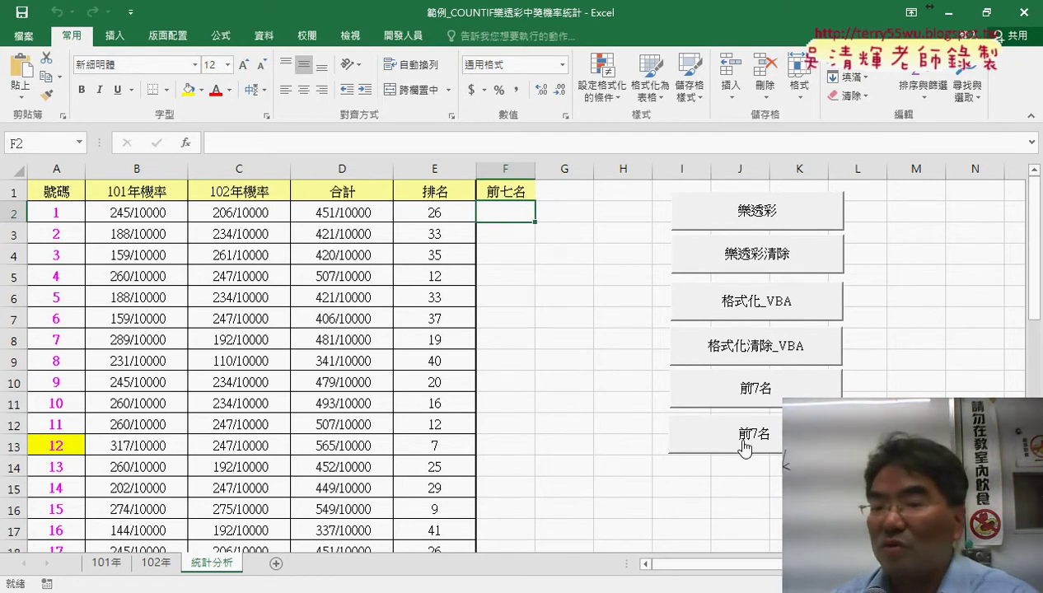
# Step: Clear the yellow fill with 格式化清除_VBA, reapply it with 格式化_VBA, then clear it again
pyautogui.click(767, 352)
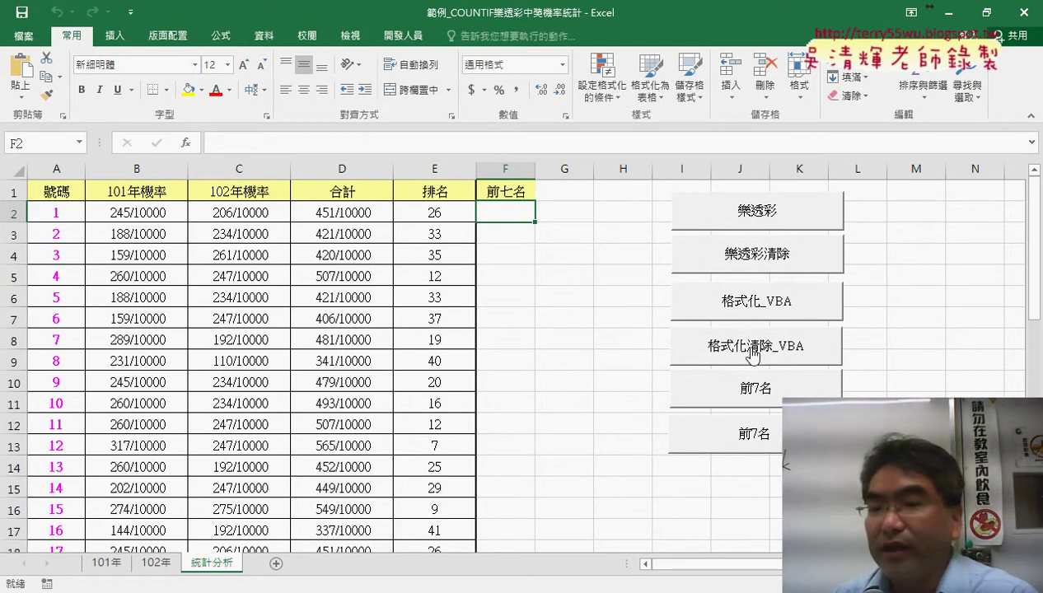
pyautogui.click(755, 302)
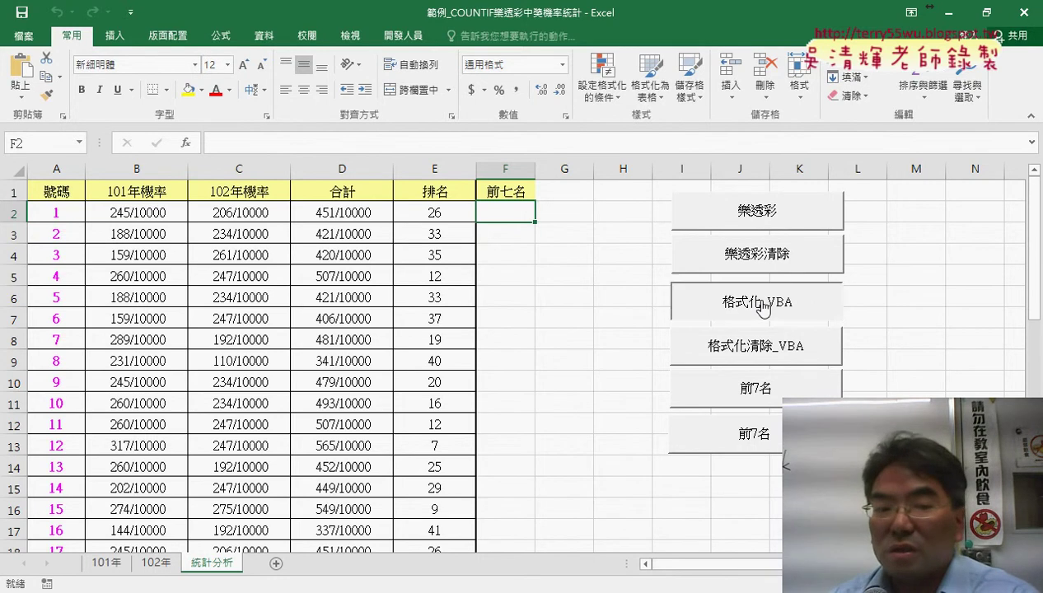
pyautogui.click(746, 346)
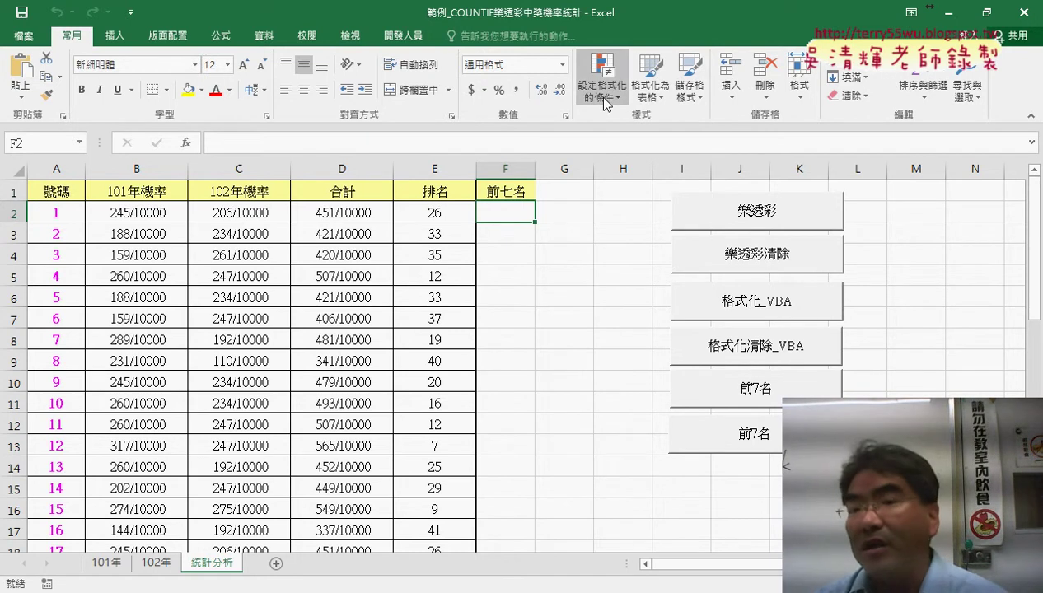
pyautogui.click(436, 213)
# Step: Select the rank range E2:E43, then switch the selection to the numbers A2:A43
pyautogui.moveTo(436, 213); pyautogui.dragTo(474, 522)
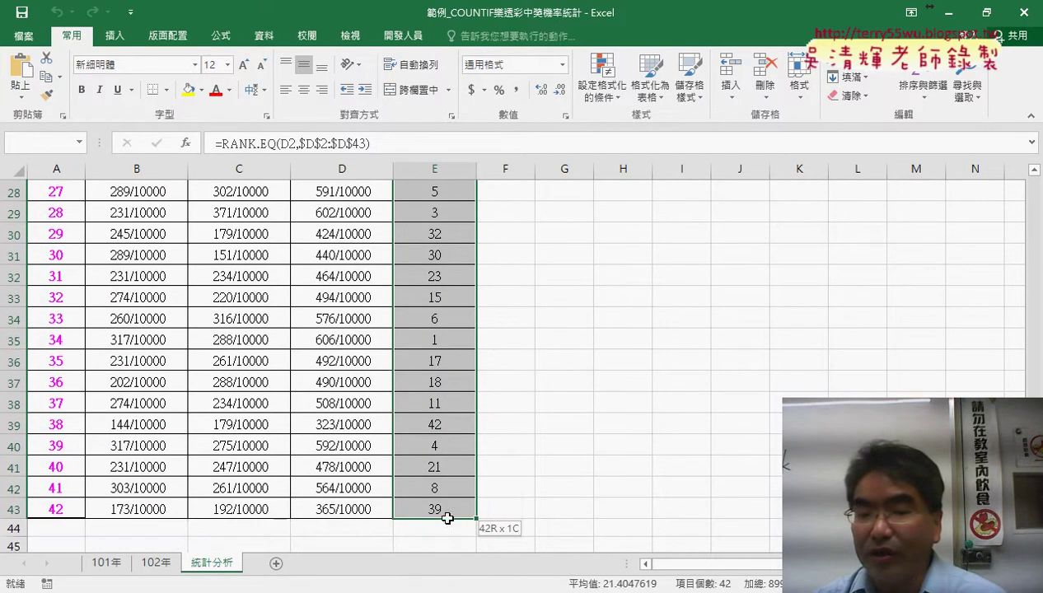
pyautogui.moveTo(475, 523); pyautogui.dragTo(461, 513)
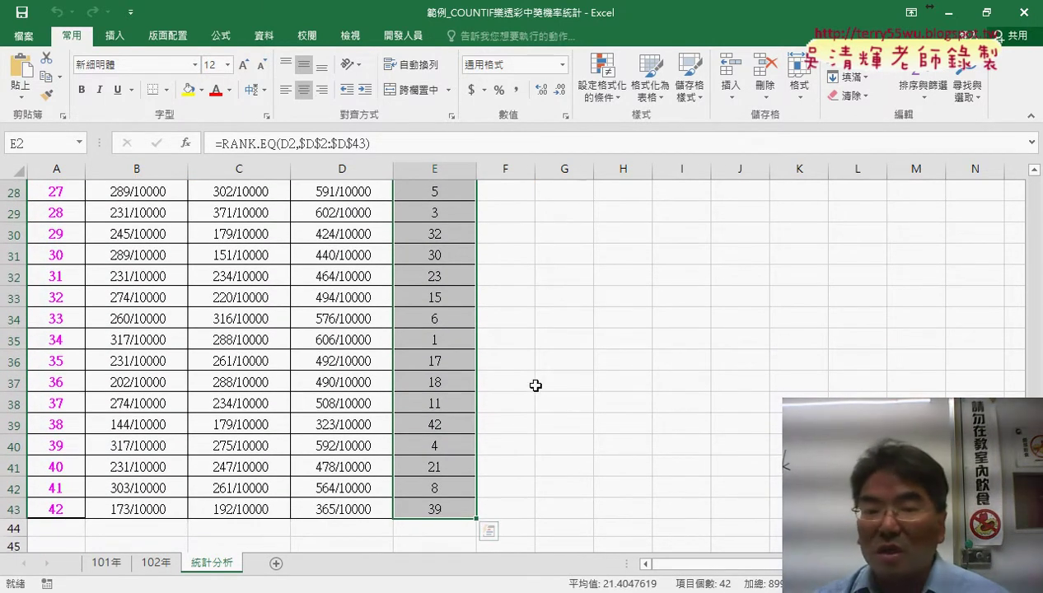
pyautogui.scroll(9, 525, 404)
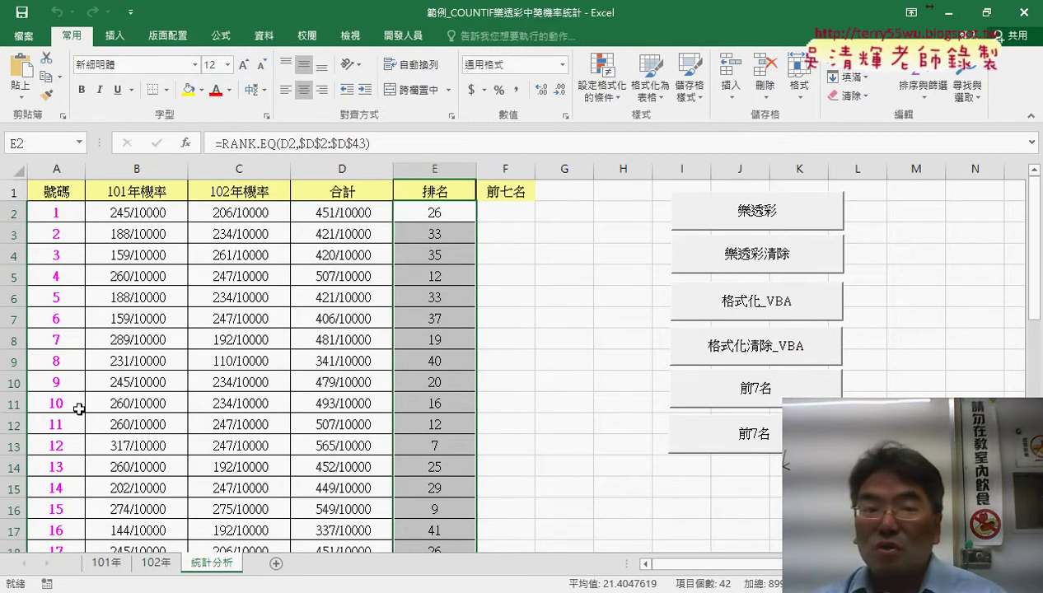
pyautogui.click(63, 212)
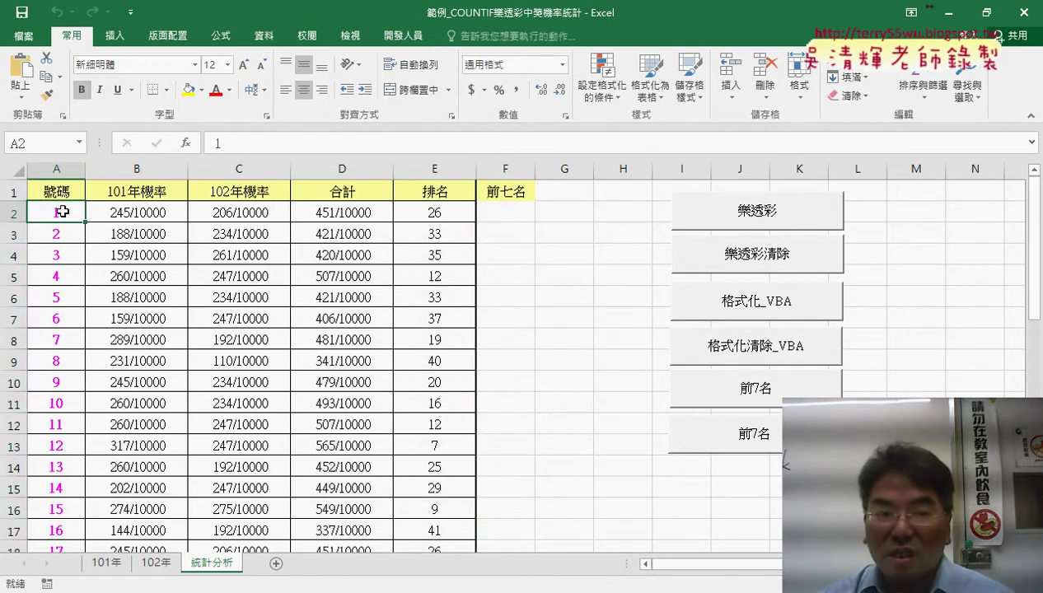
pyautogui.hotkey('ctrl', 'shift', 'Down')
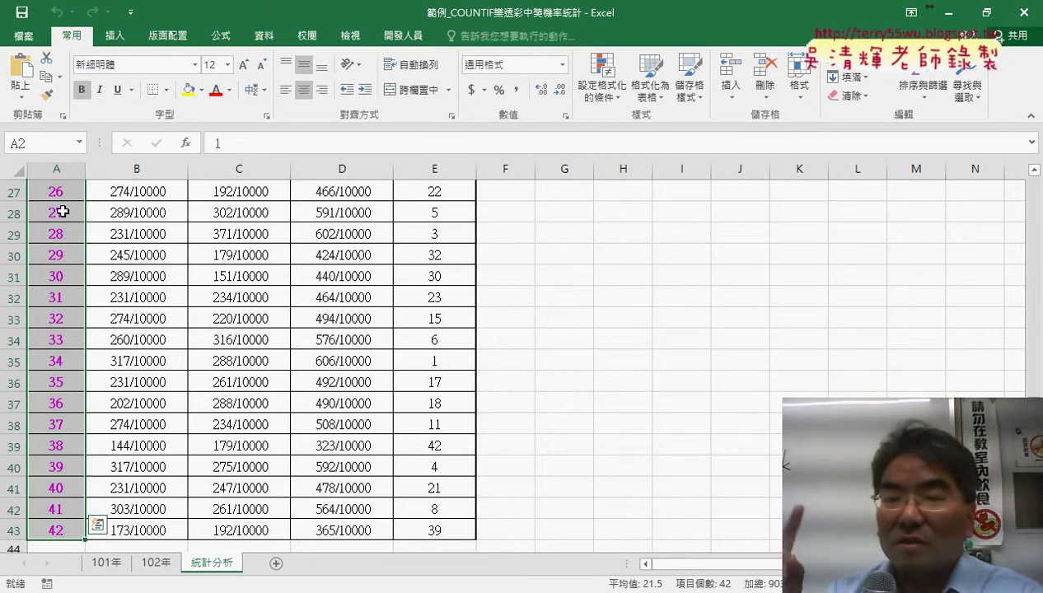
# Step: Start a New Rule for A2:A43 using the 'Use a formula to determine which cells to format' type
pyautogui.click(603, 91)
pyautogui.click(631, 298)
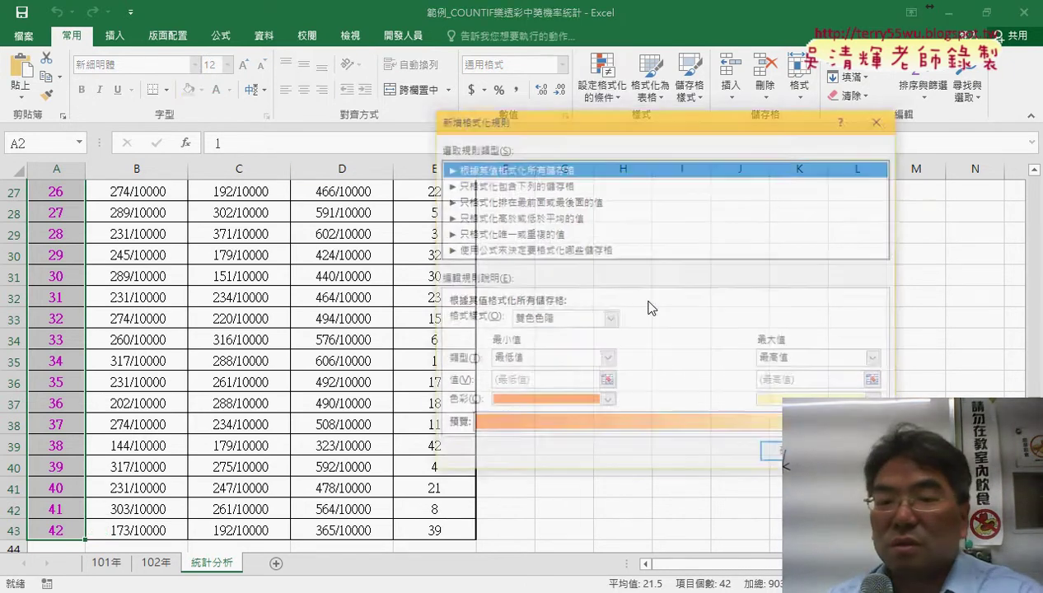
pyautogui.click(531, 184)
pyautogui.click(531, 201)
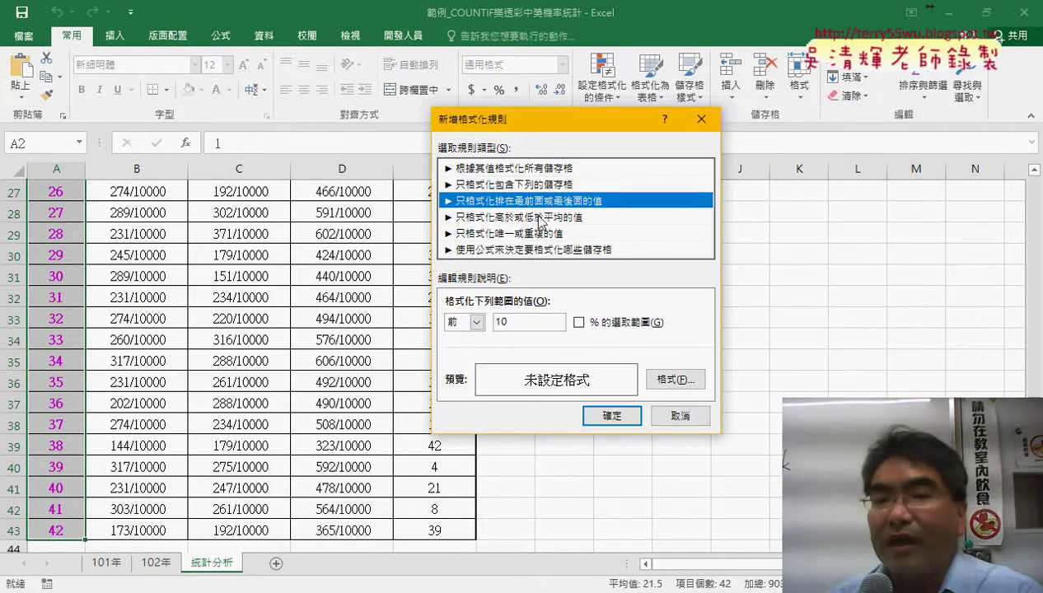
pyautogui.click(538, 217)
pyautogui.click(542, 250)
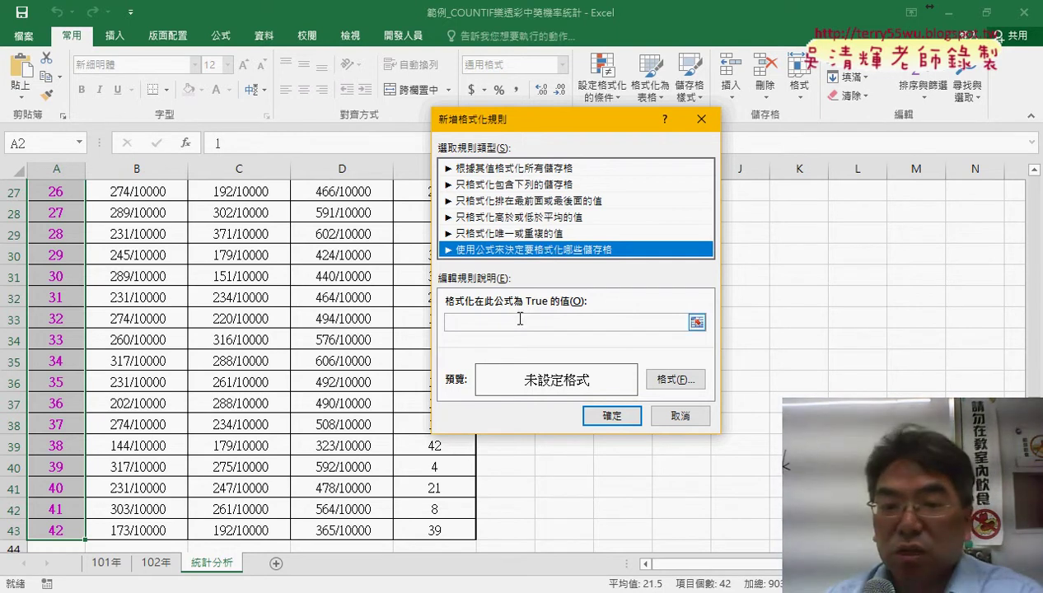
pyautogui.click(684, 321)
pyautogui.scroll(4, 857, 247)
pyautogui.scroll(5, 857, 247)
# Step: Enter =E2<=7 as the rule's formula and select it to verify
pyautogui.moveTo(586, 116); pyautogui.dragTo(819, 119)
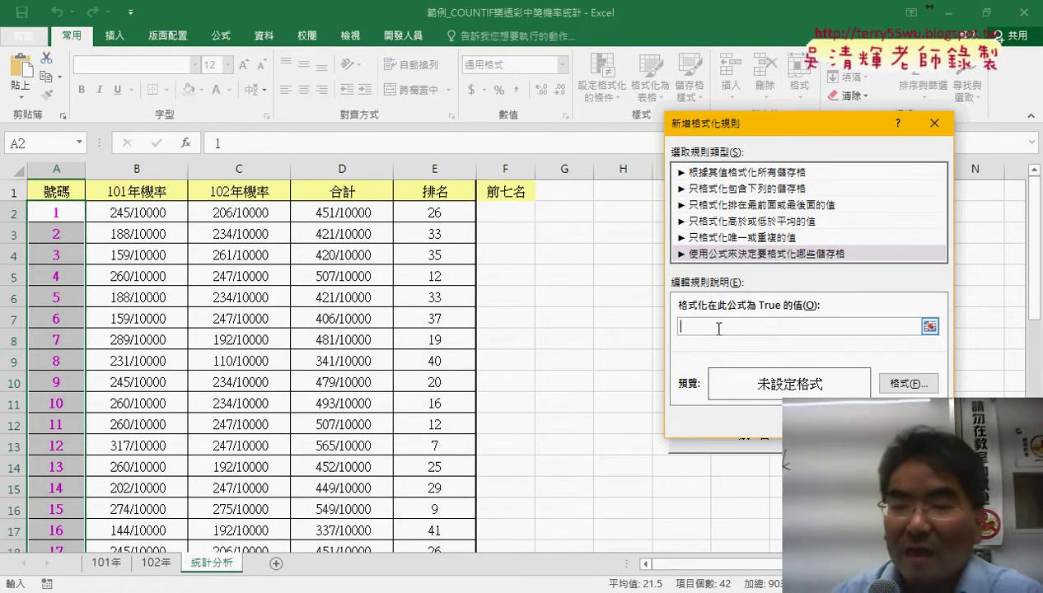
pyautogui.write('ㄙ')
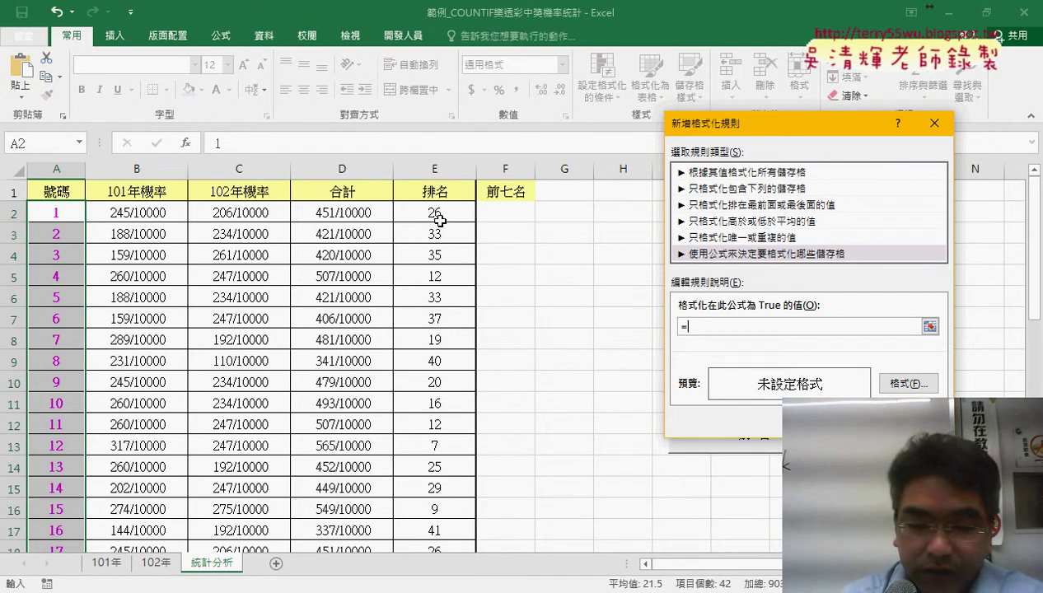
pyautogui.write('E')
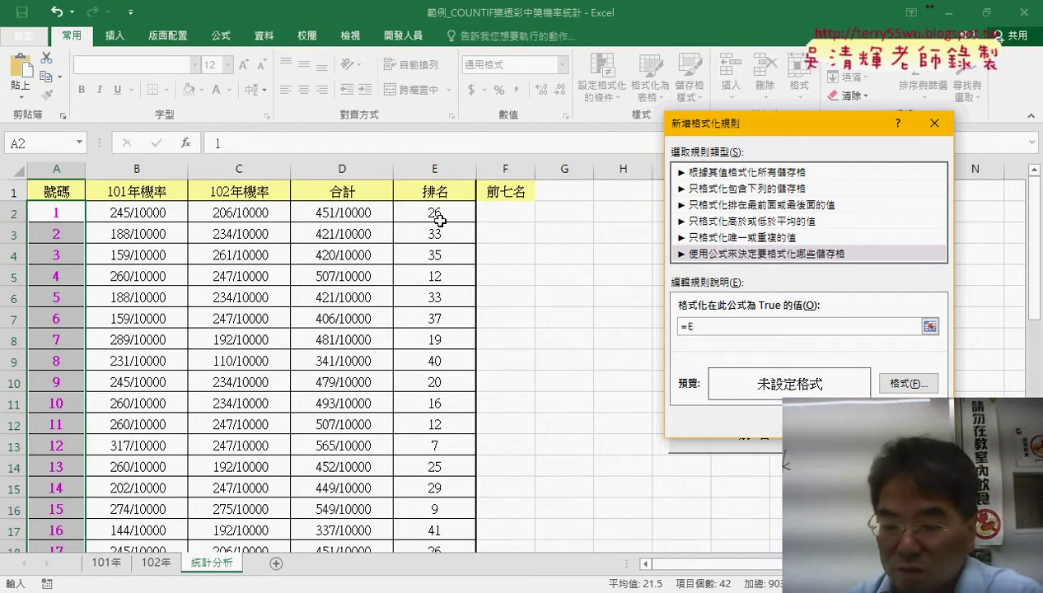
pyautogui.write('2')
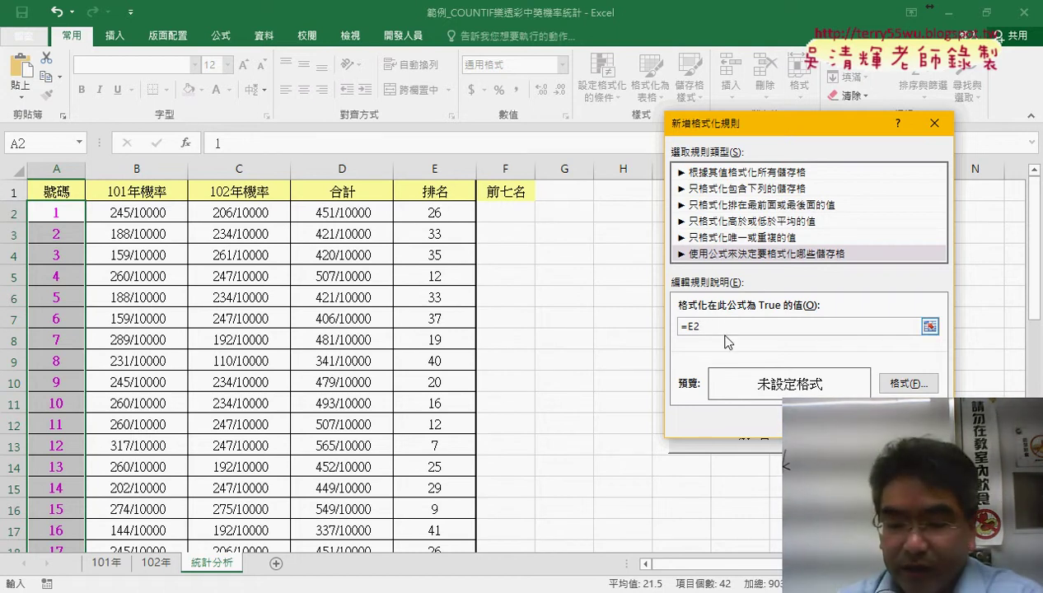
pyautogui.write('<=7')
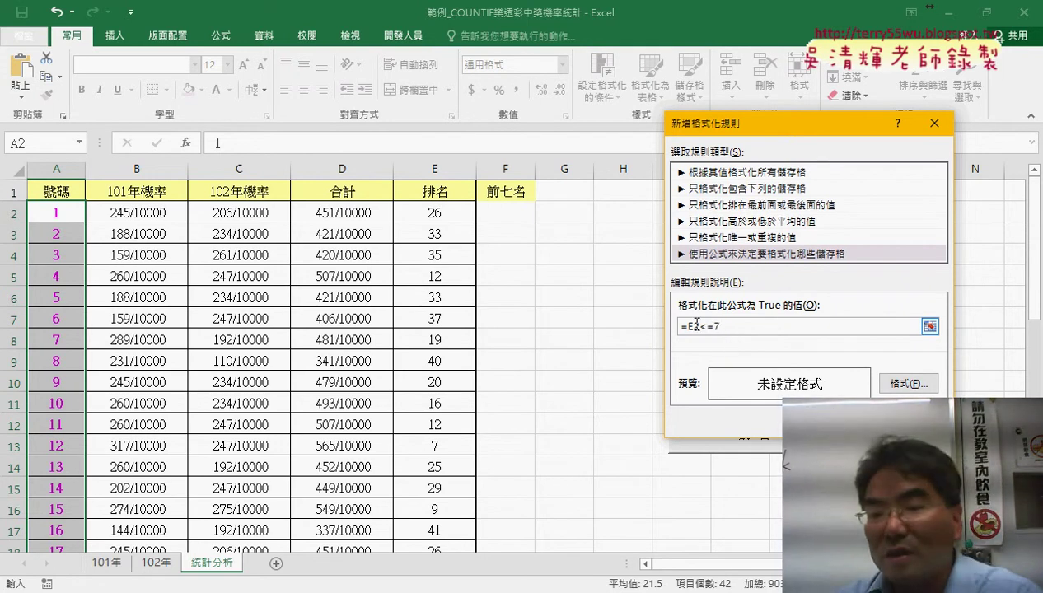
pyautogui.moveTo(690, 326); pyautogui.dragTo(728, 324)
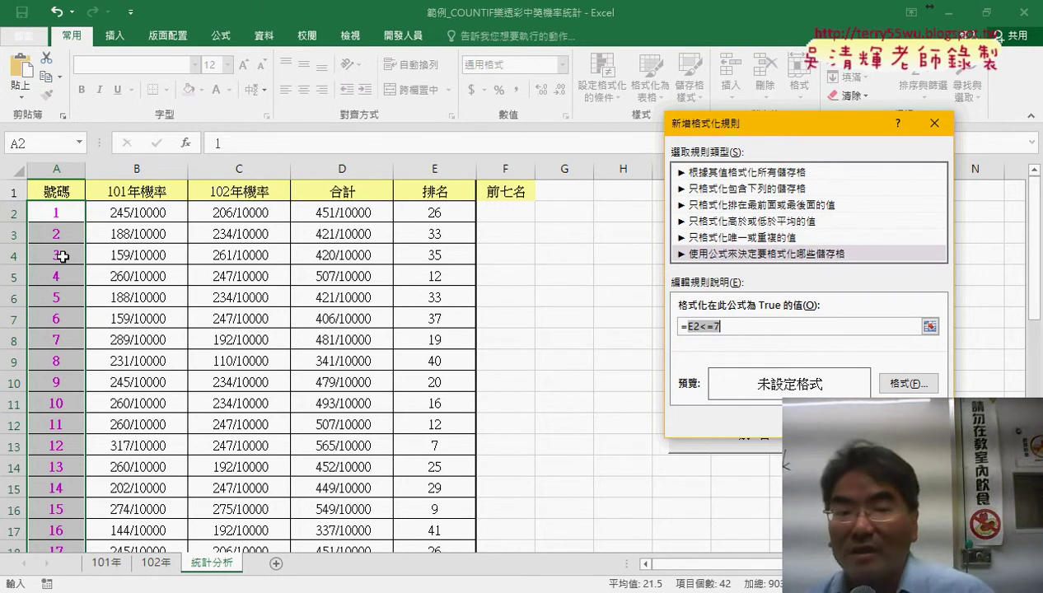
# Step: Give matching cells red font and yellow fill, then apply the =E2<=7 rule
pyautogui.click(899, 388)
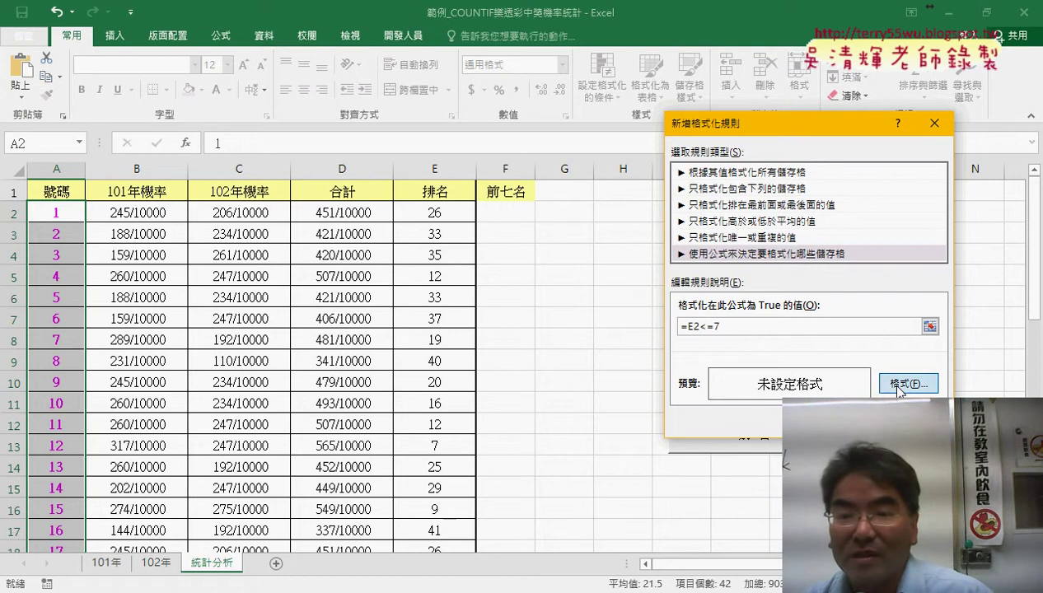
pyautogui.moveTo(655, 43)
pyautogui.mouseDown()
pyautogui.moveTo(841, 72)
pyautogui.moveTo(795, 69)
pyautogui.mouseUp()
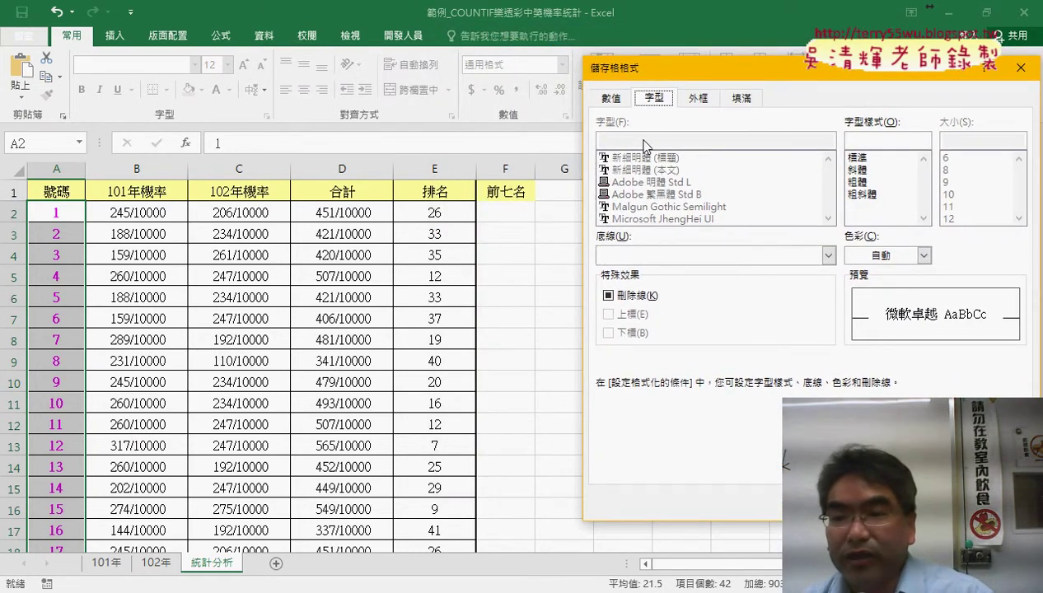
pyautogui.click(911, 255)
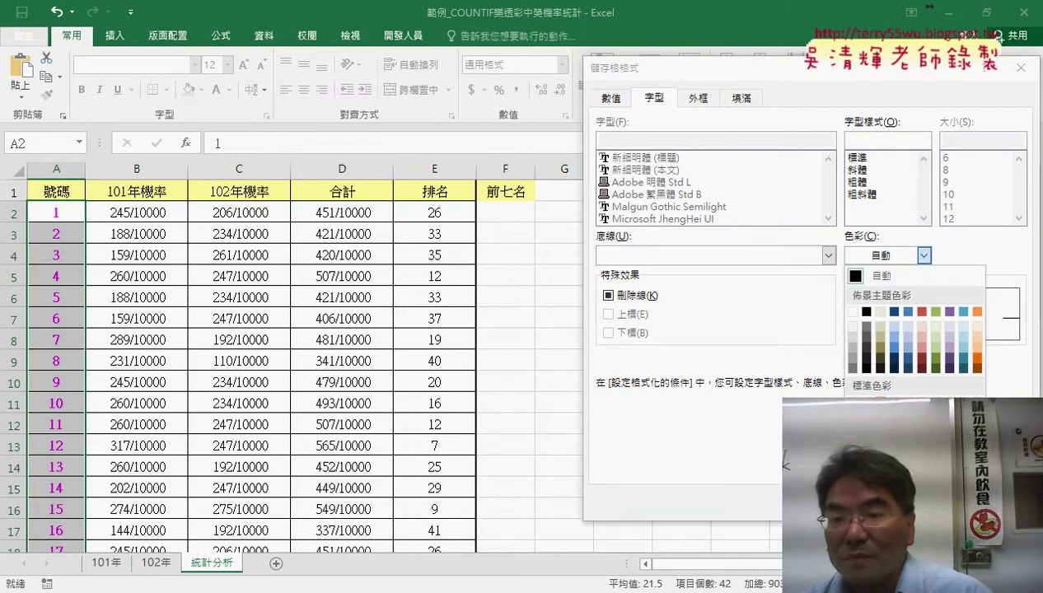
pyautogui.click(864, 375)
pyautogui.click(743, 98)
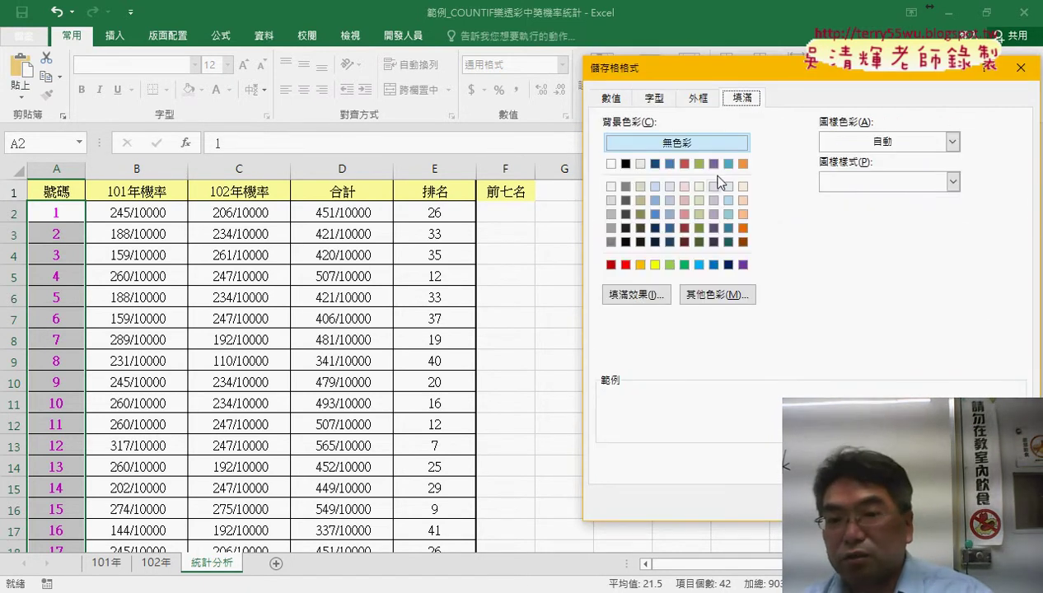
pyautogui.click(655, 265)
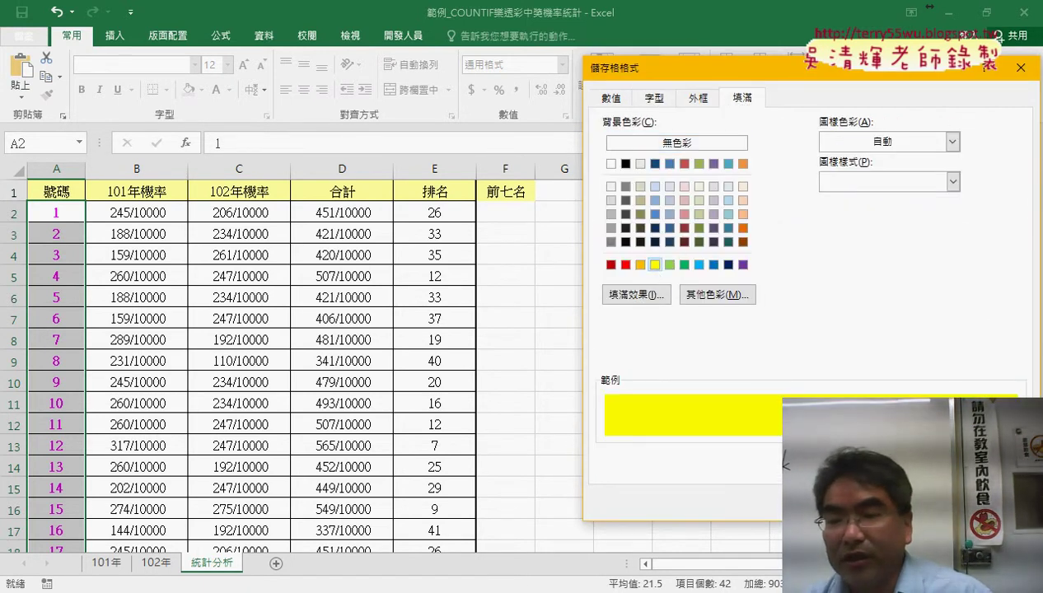
pyautogui.press('Return')
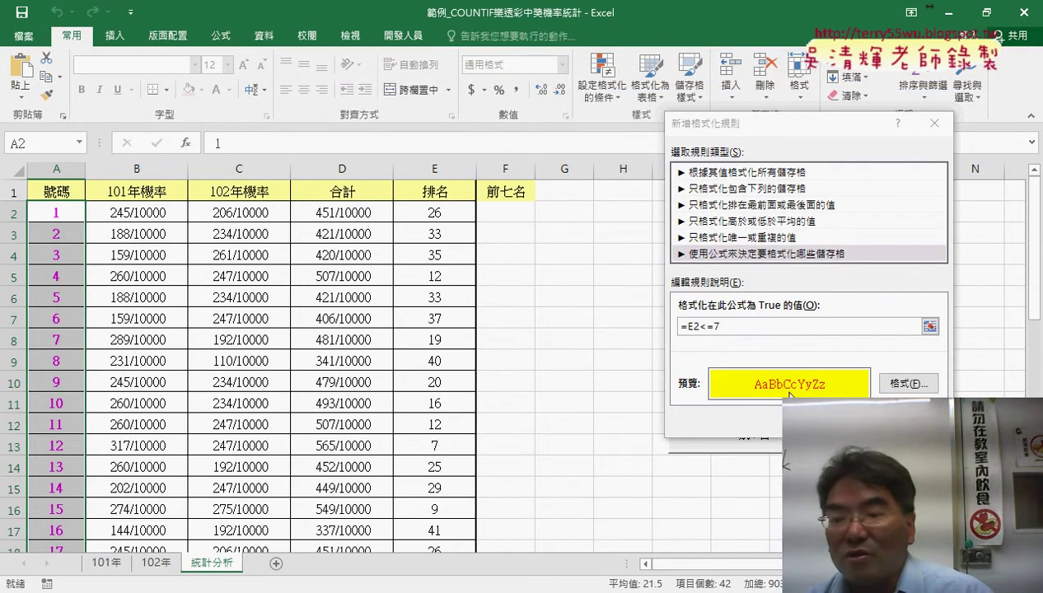
pyautogui.press('Return')
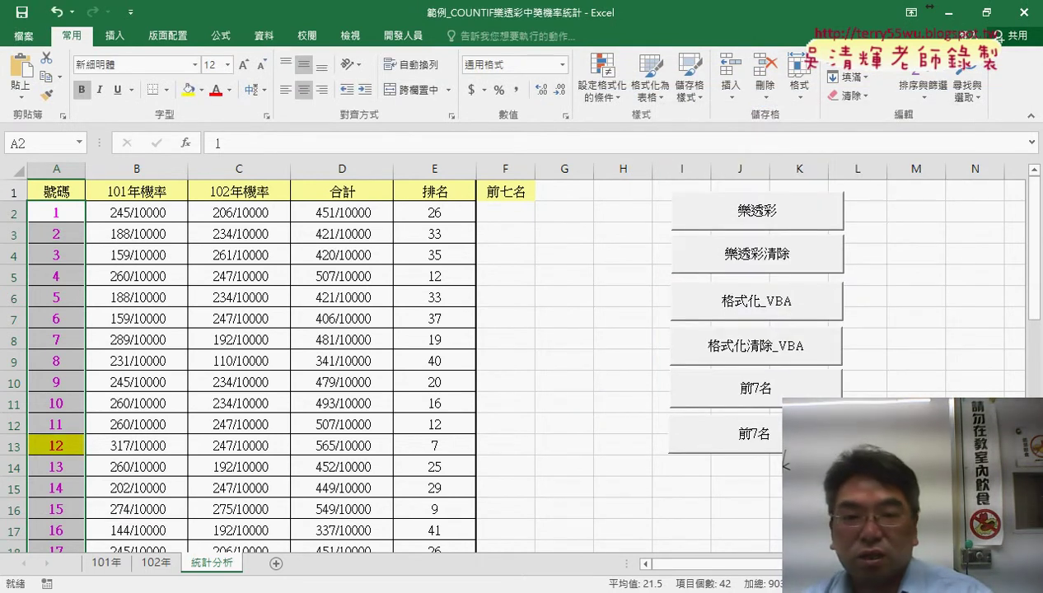
# Step: Scroll through column A to check which numbers turned yellow, then open Conditional Formatting
pyautogui.scroll(-2, 532, 430)
pyautogui.scroll(-1, 532, 429)
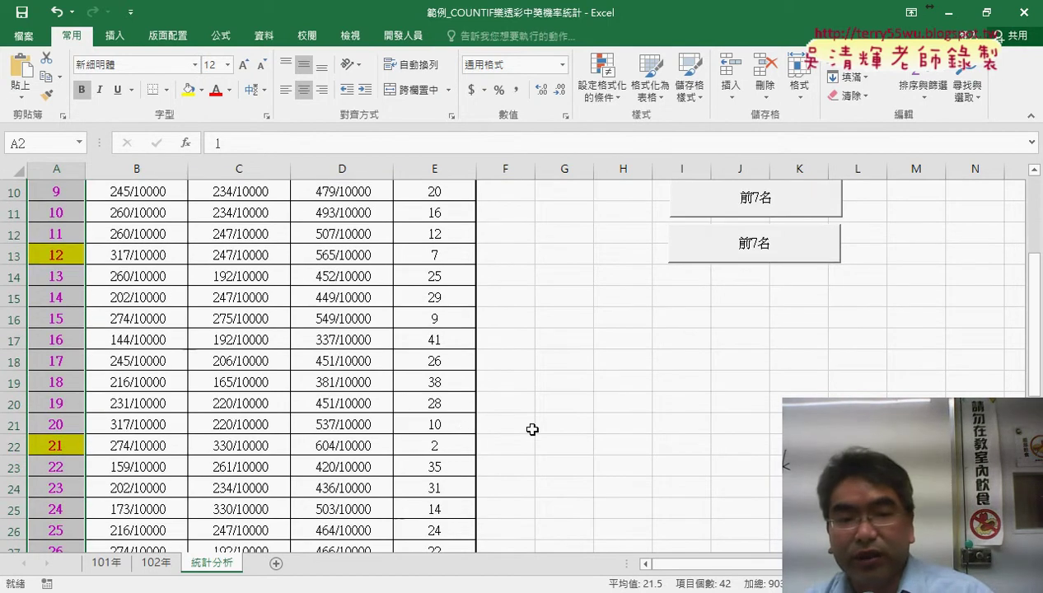
pyautogui.scroll(-2, 166, 462)
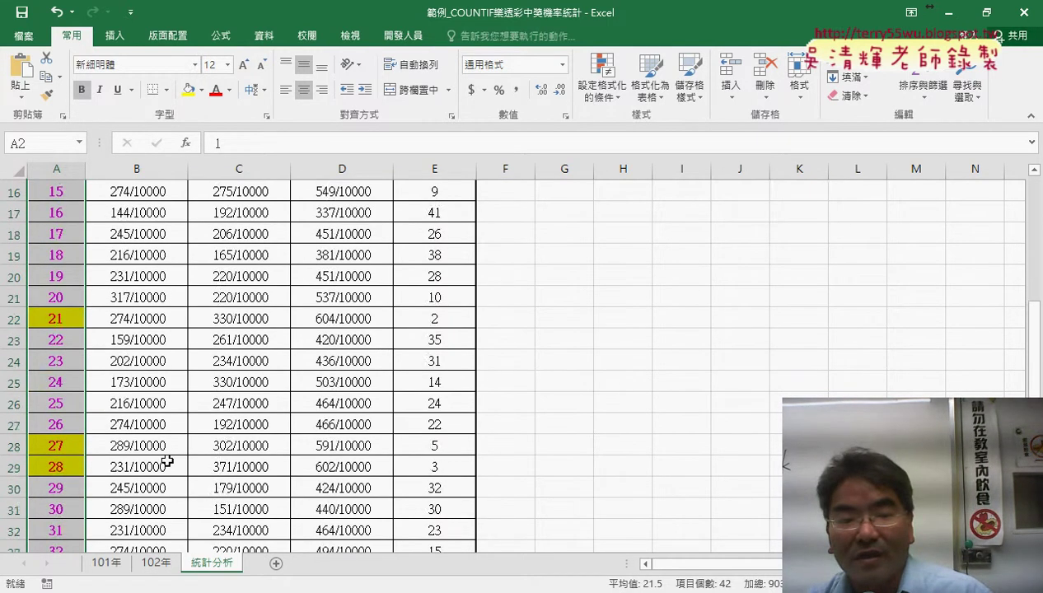
pyautogui.scroll(-2, 166, 462)
pyautogui.scroll(-1, 166, 462)
pyautogui.scroll(5, 166, 464)
pyautogui.scroll(3, 166, 465)
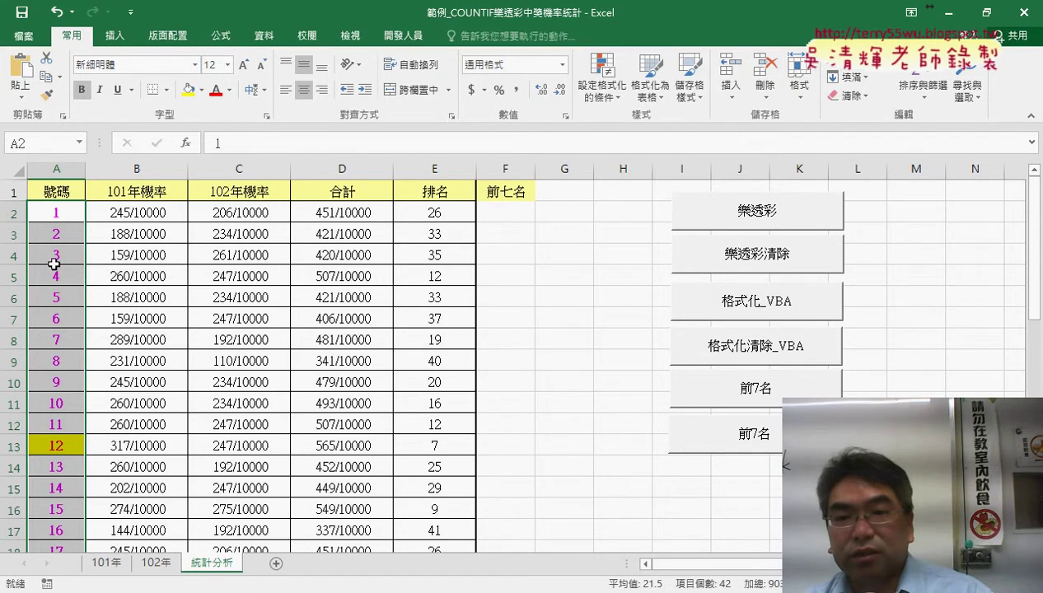
pyautogui.click(608, 99)
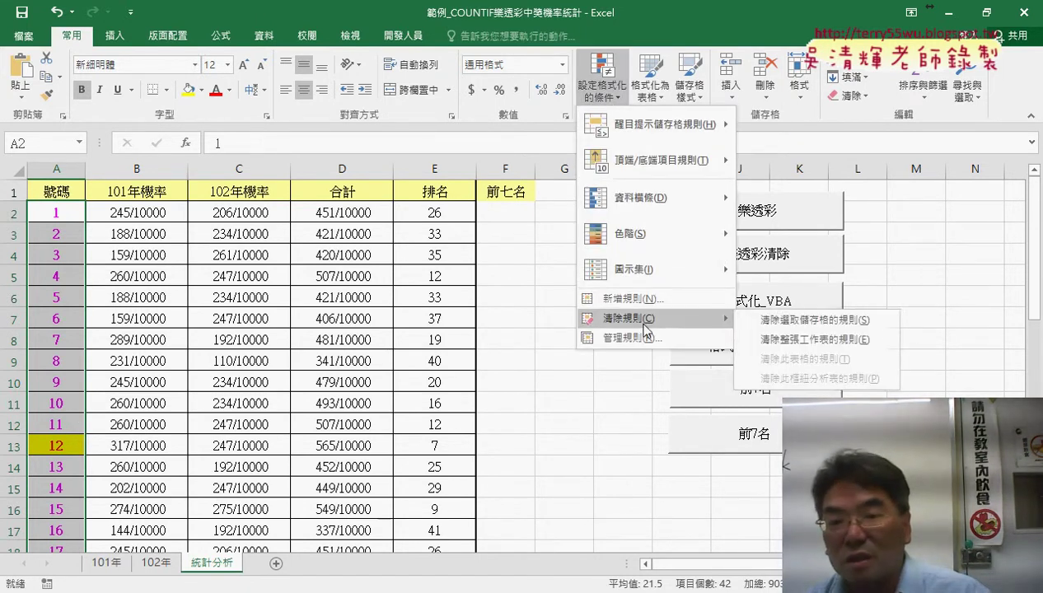
# Step: Open the =E2<=7 rule from the rules manager and mark cells A1:A4, the formula rule type and =E2 in red
pyautogui.click(641, 338)
pyautogui.doubleClick(583, 260)
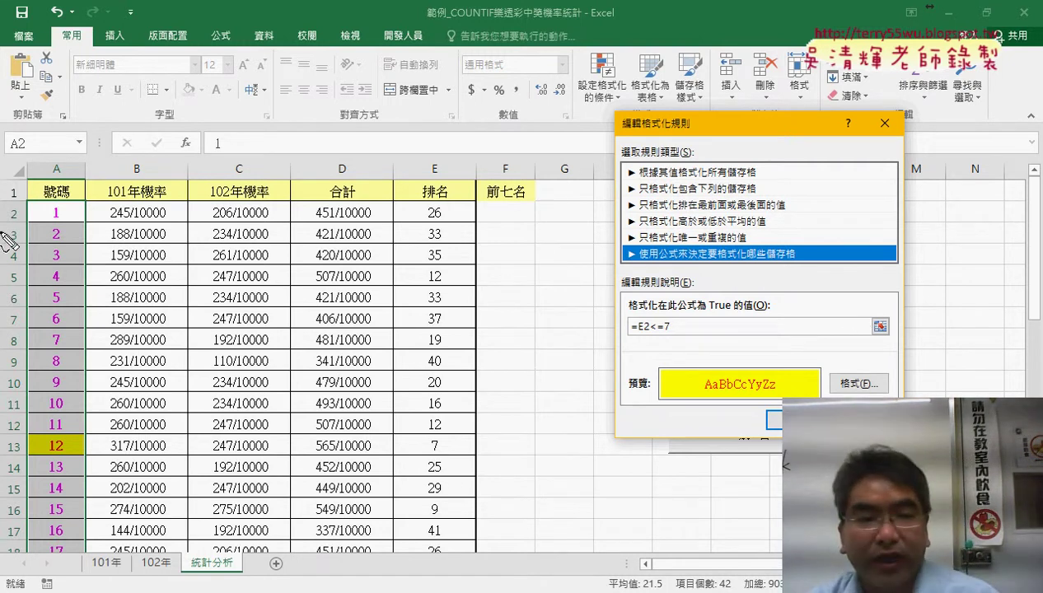
pyautogui.moveTo(23, 200)
pyautogui.mouseDown()
pyautogui.moveTo(19, 273)
pyautogui.moveTo(87, 273)
pyautogui.mouseUp()
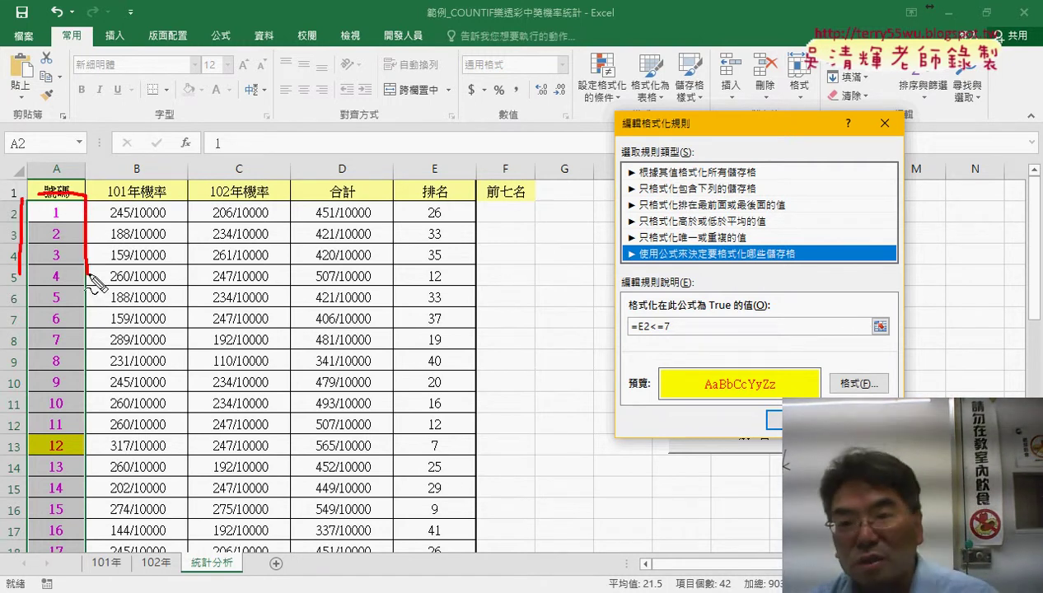
pyautogui.moveTo(680, 259)
pyautogui.mouseDown()
pyautogui.moveTo(636, 248)
pyautogui.moveTo(671, 276)
pyautogui.mouseUp()
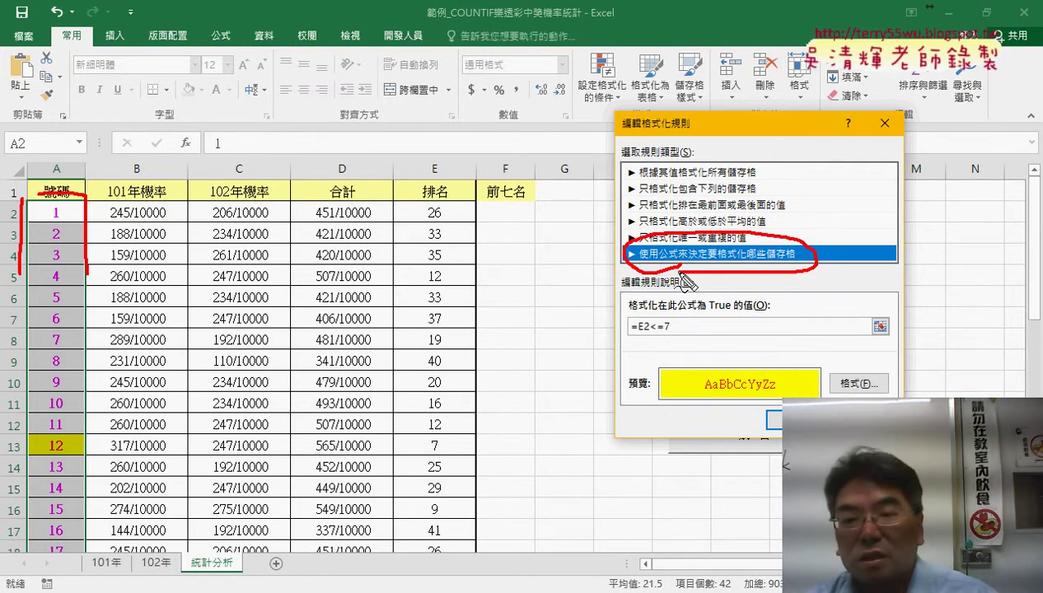
pyautogui.moveTo(632, 336); pyautogui.dragTo(676, 336)
# Step: Mark the 排名 header and the yellow-and-red preview, then erase annotations and return to the rules list
pyautogui.moveTo(440, 183)
pyautogui.mouseDown()
pyautogui.moveTo(435, 156)
pyautogui.moveTo(434, 211)
pyautogui.moveTo(445, 219)
pyautogui.mouseUp()
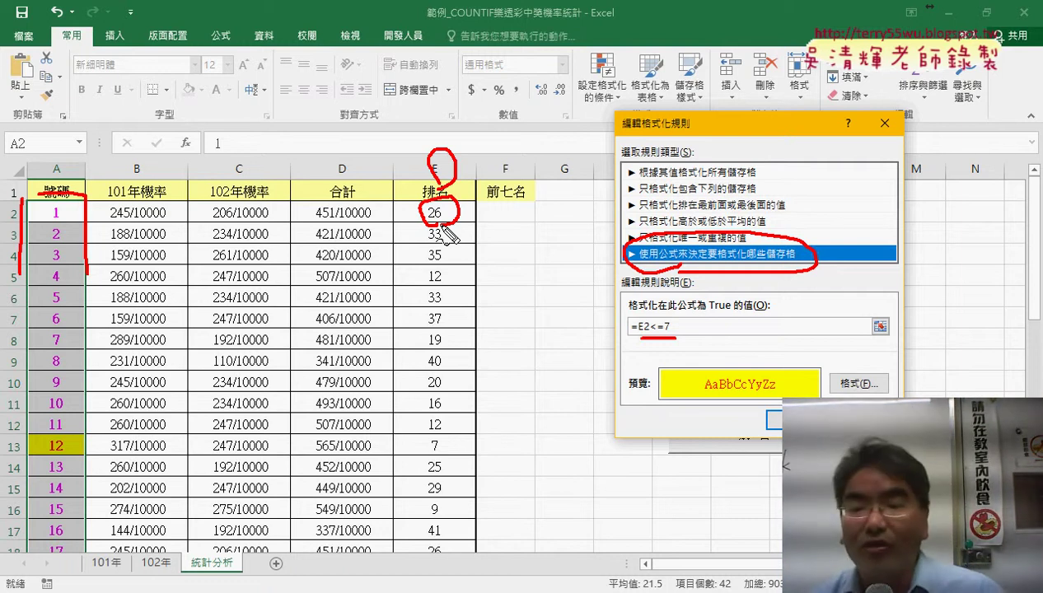
pyautogui.moveTo(699, 401); pyautogui.dragTo(775, 398)
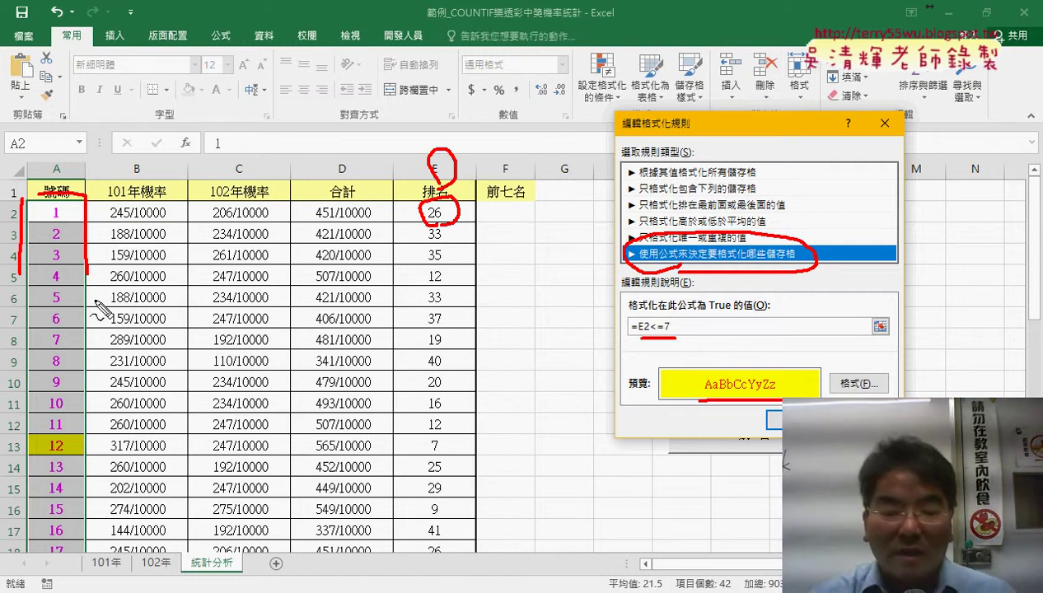
pyautogui.press('Escape')
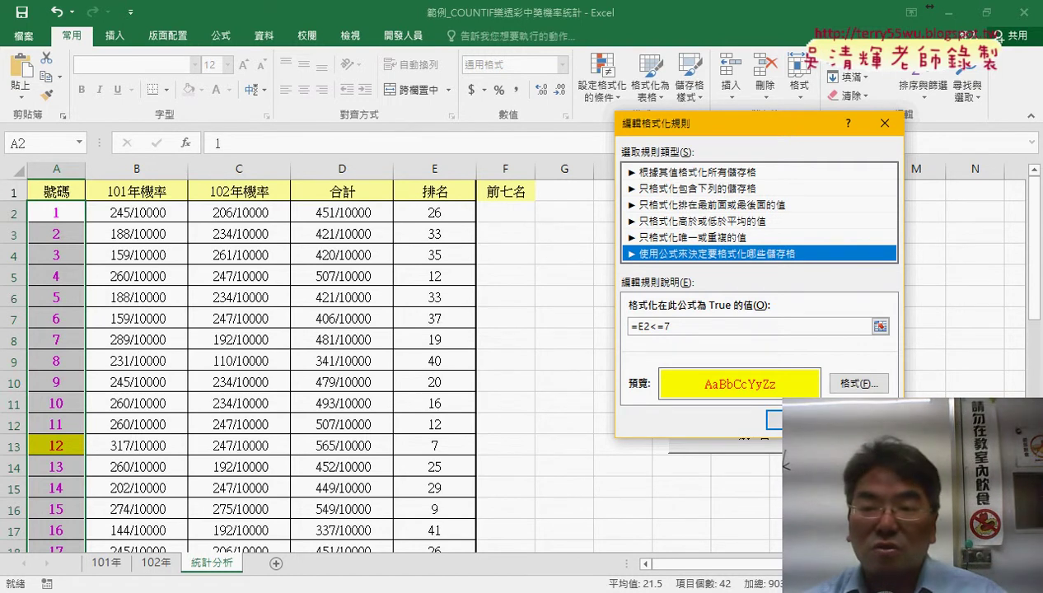
pyautogui.press('Return')
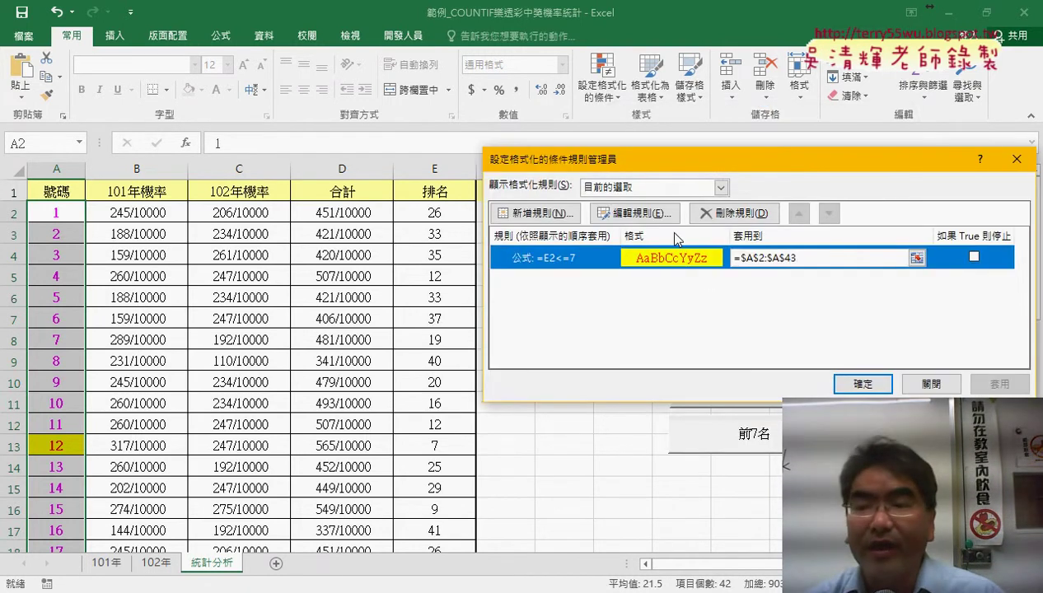
# Step: Close the rules manager and reopen the Conditional Formatting menu toward its Clear Rules options
pyautogui.click(932, 385)
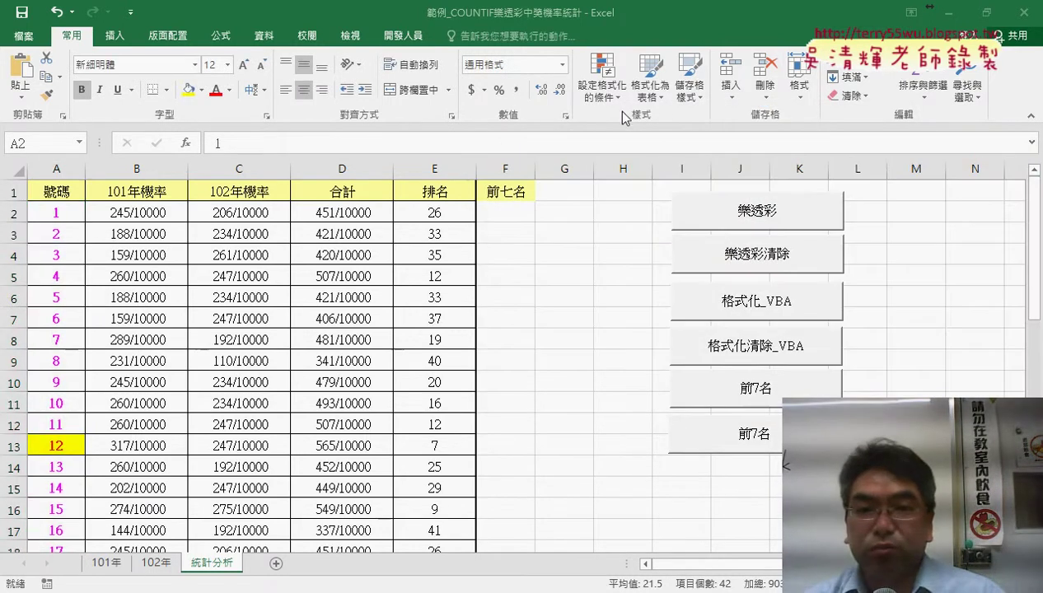
pyautogui.click(599, 82)
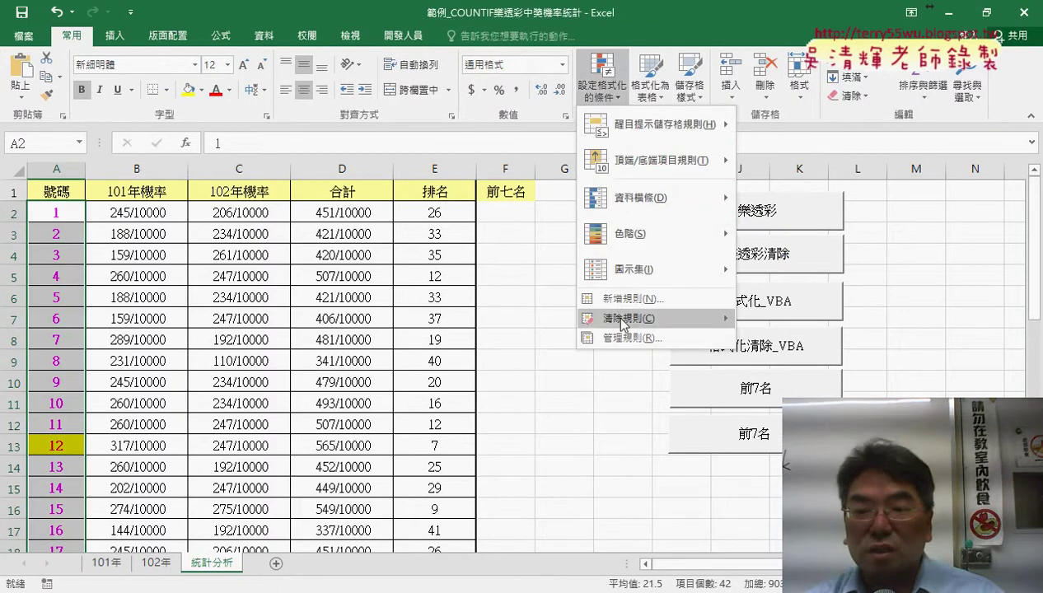
pyautogui.moveTo(636, 321)
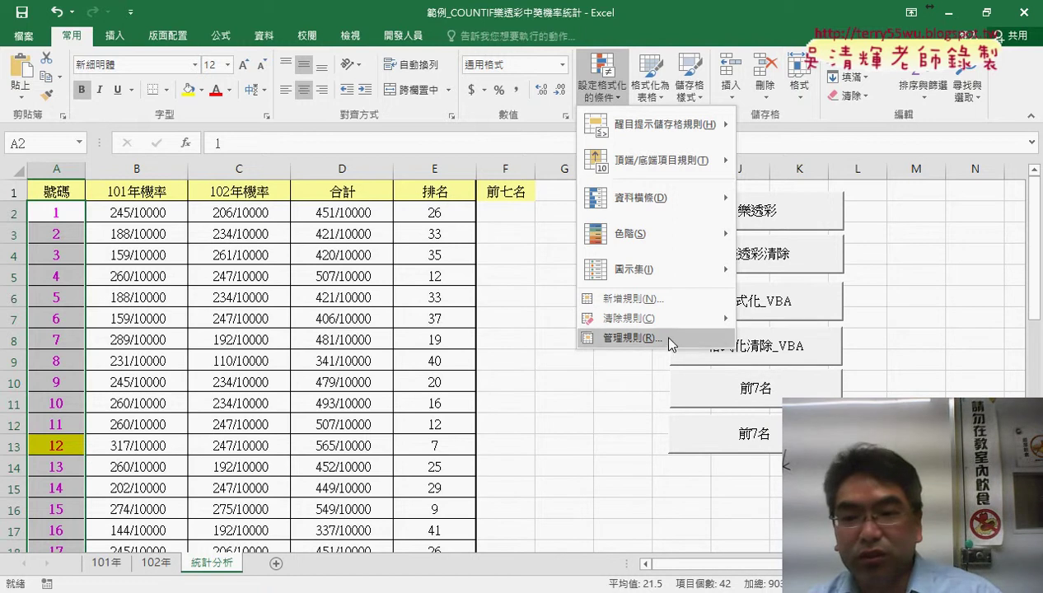
pyautogui.click(790, 336)
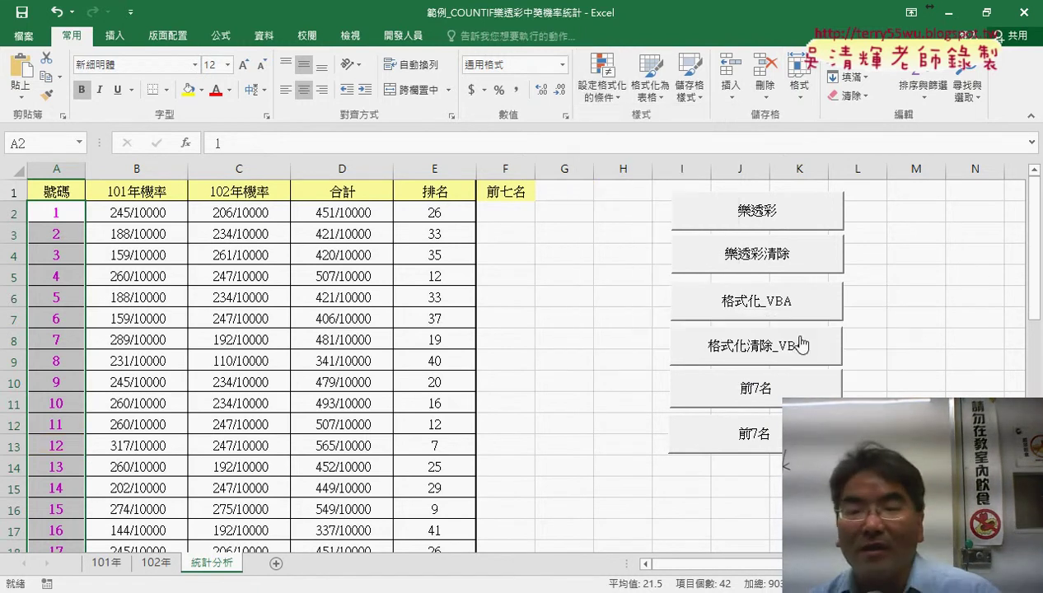
pyautogui.click(565, 413)
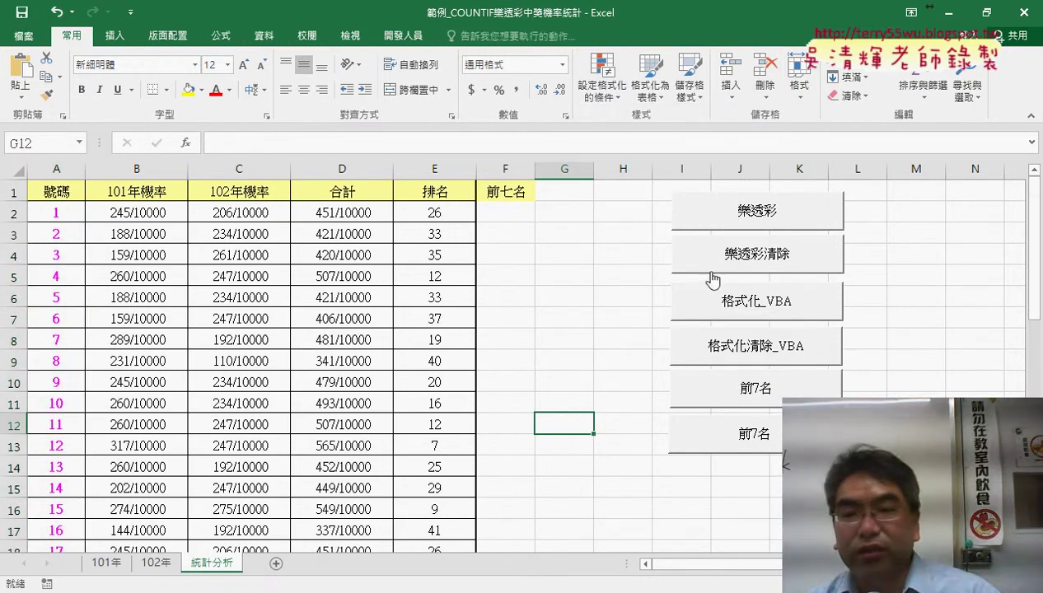